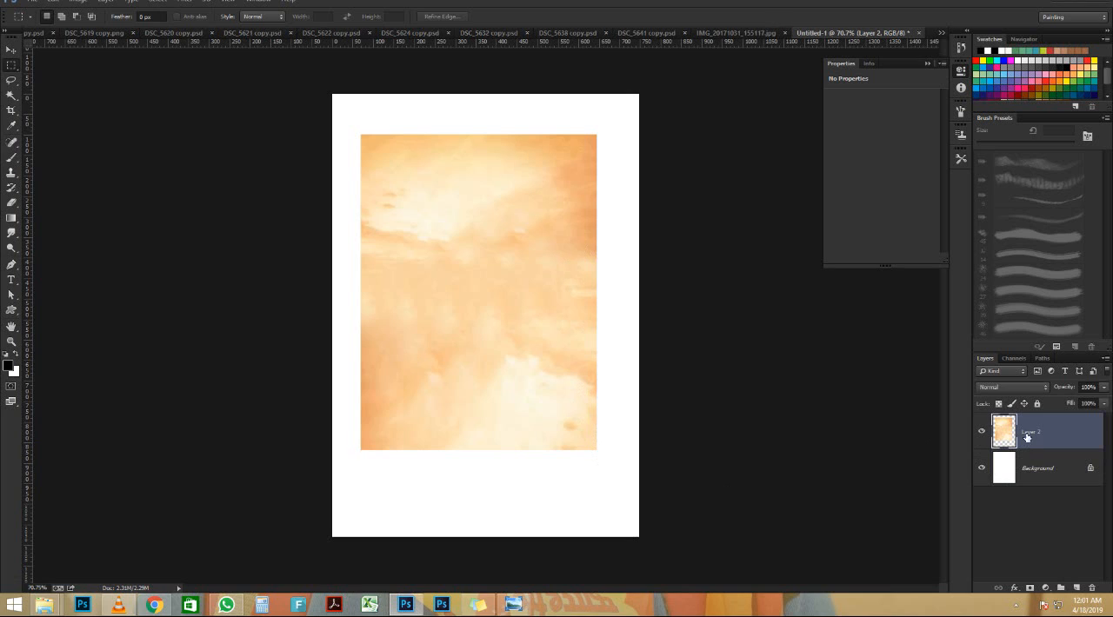
Scale up and reposition the orange sky layer so it covers the whole canvas
key(ctrl+t)
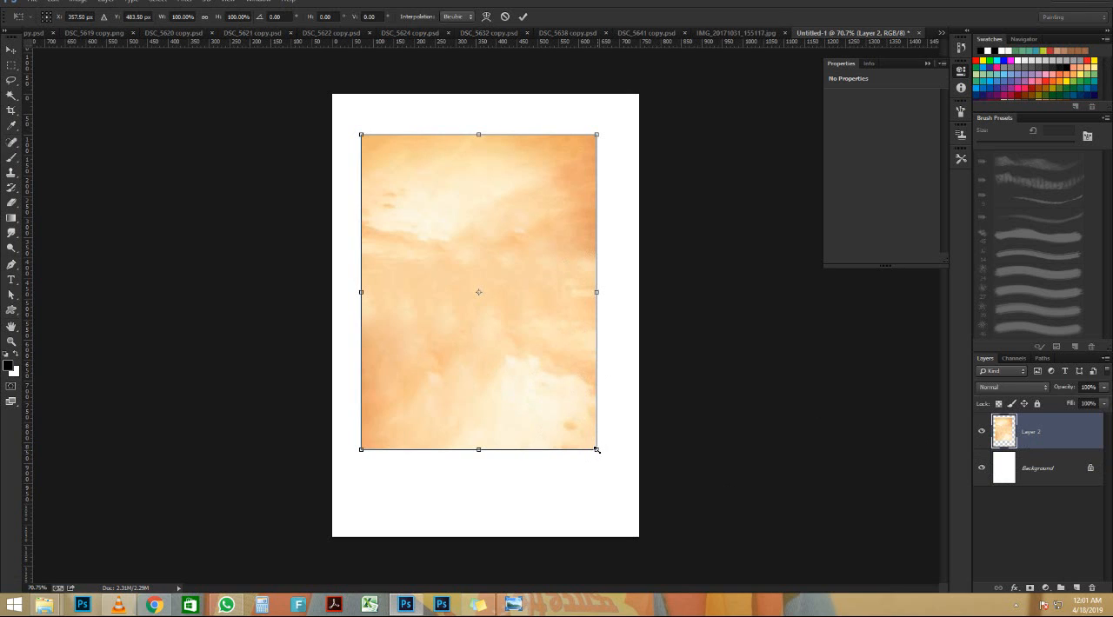
drag(622, 480, 626, 485)
drag(639, 502, 651, 475)
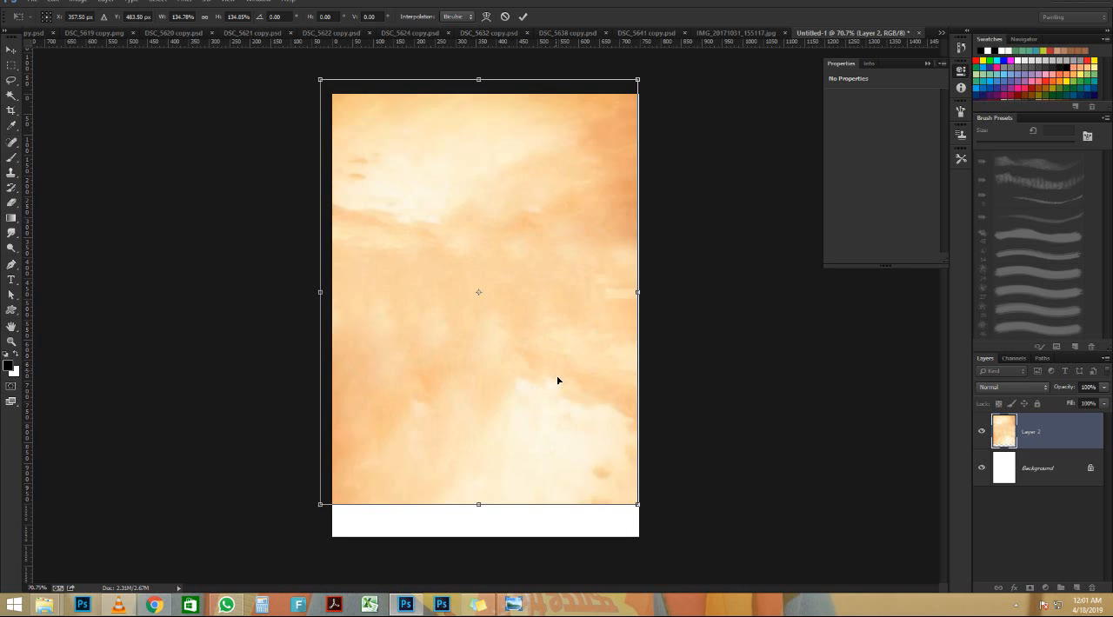
drag(557, 380, 596, 453)
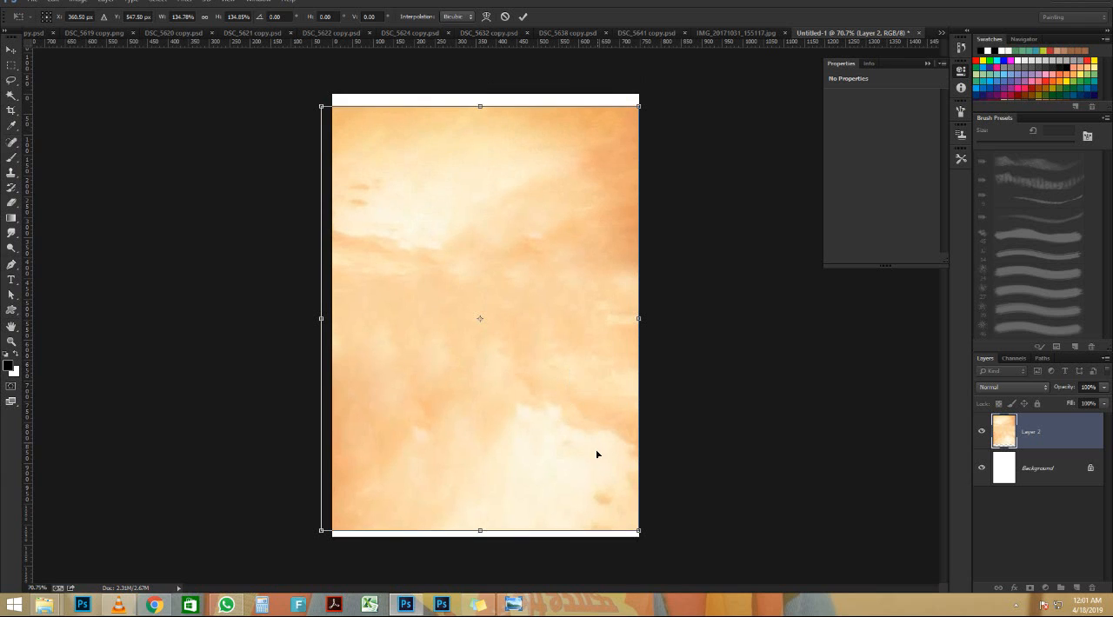
mouse_move(567, 353)
mouse_down()
mouse_move(569, 333)
mouse_move(571, 349)
mouse_up()
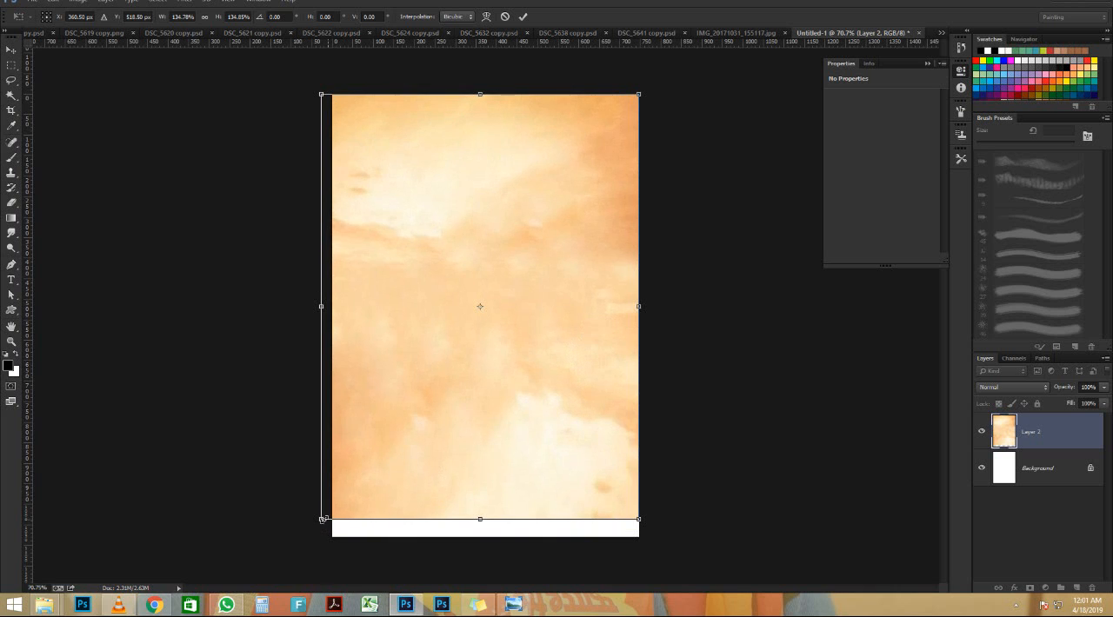
drag(313, 529, 302, 540)
key(Return)
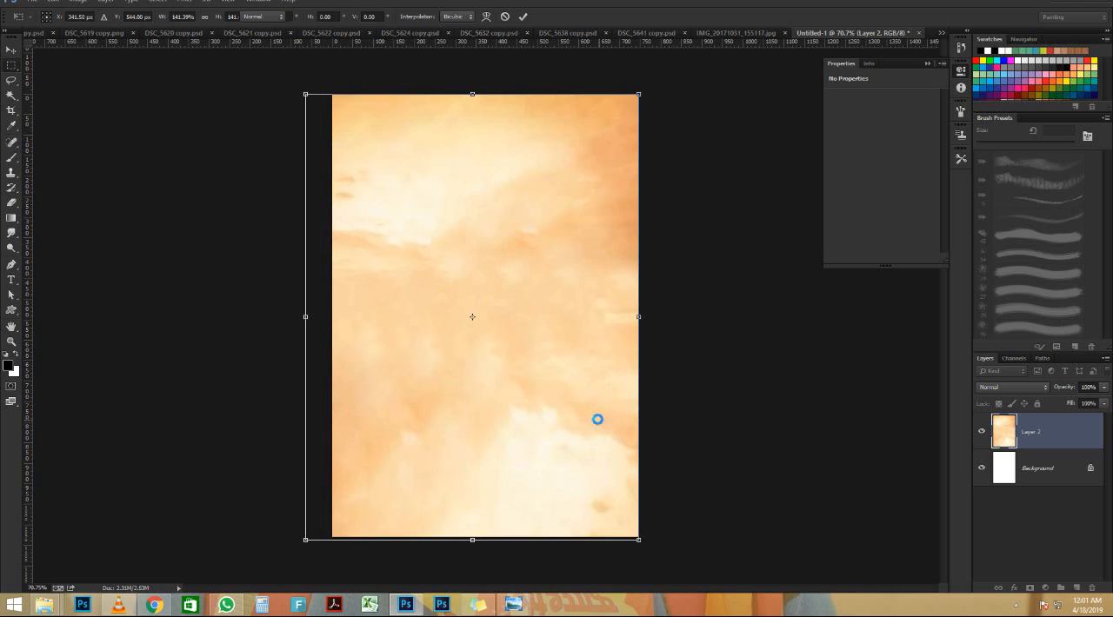
scroll(569, 361, up, 1)
scroll(551, 337, up, 1)
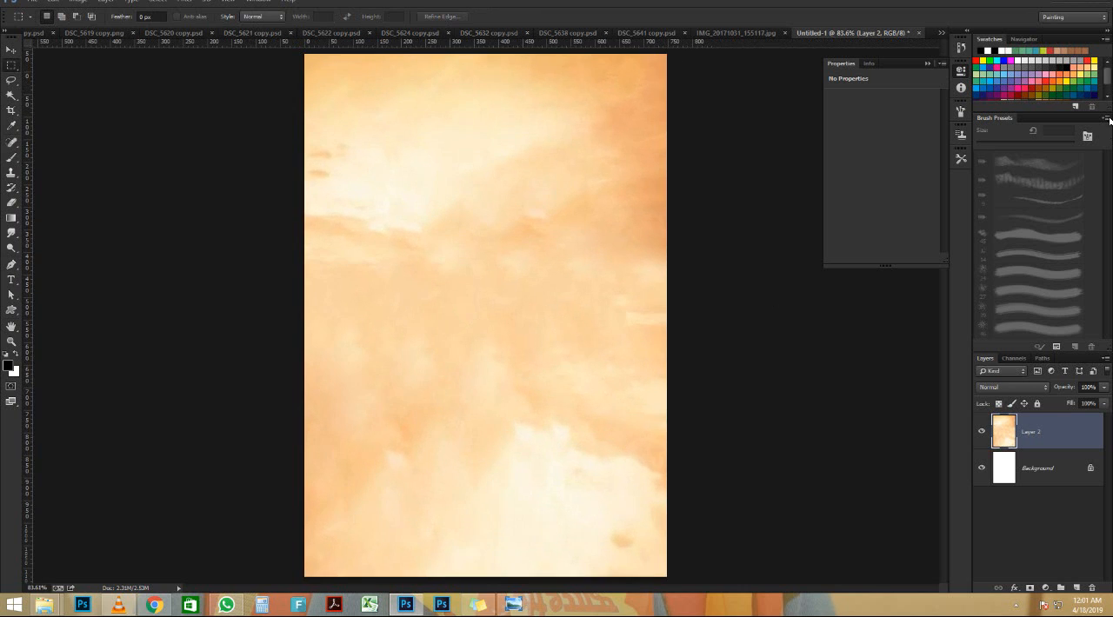
scroll(501, 191, down, 1)
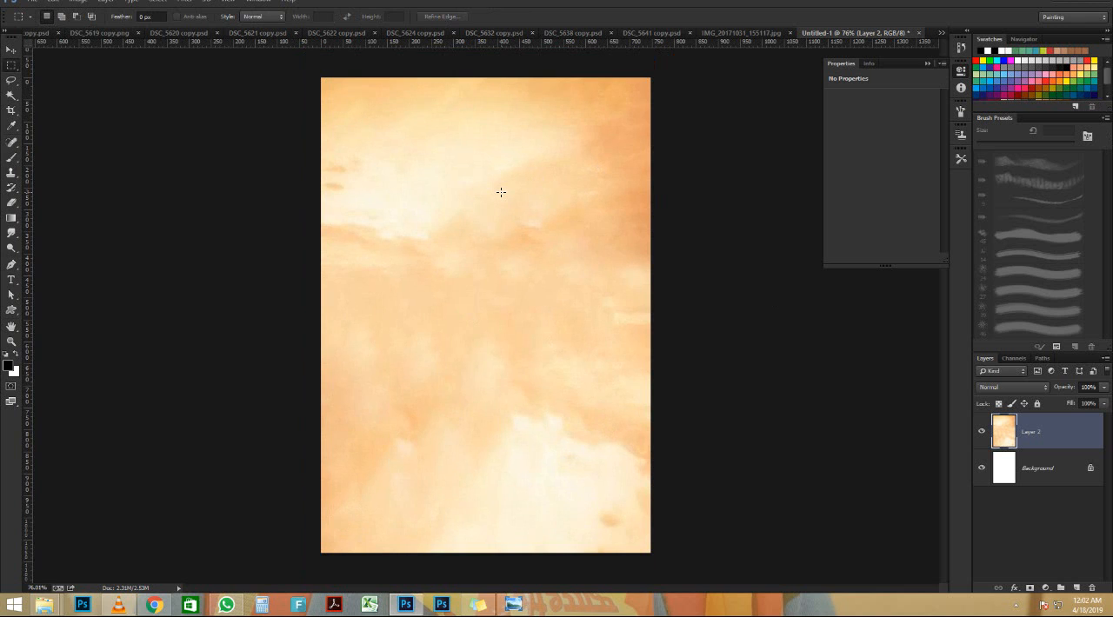
Desaturate the sky layer to grayscale and check the reference movie poster in the photo viewer
key(ctrl+shift+u)
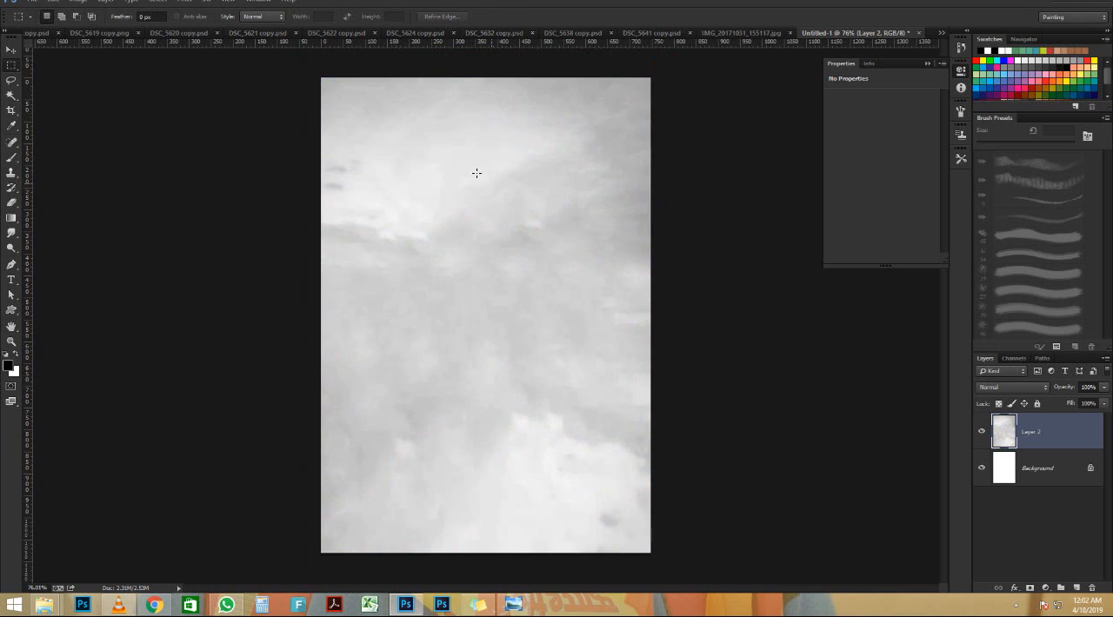
scroll(230, 103, up, 1)
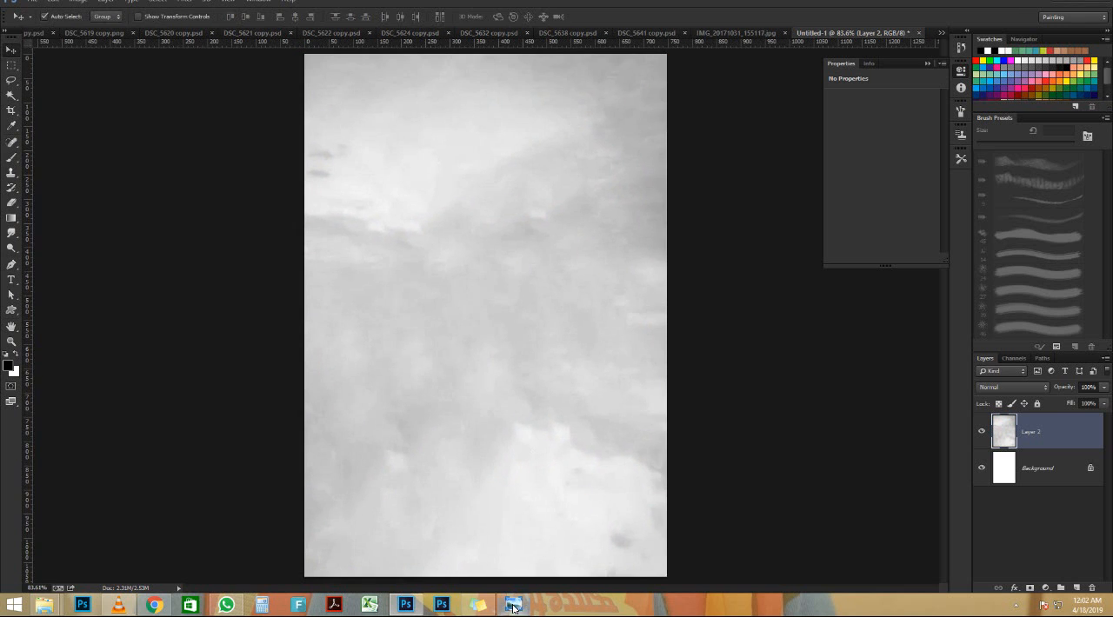
click(513, 606)
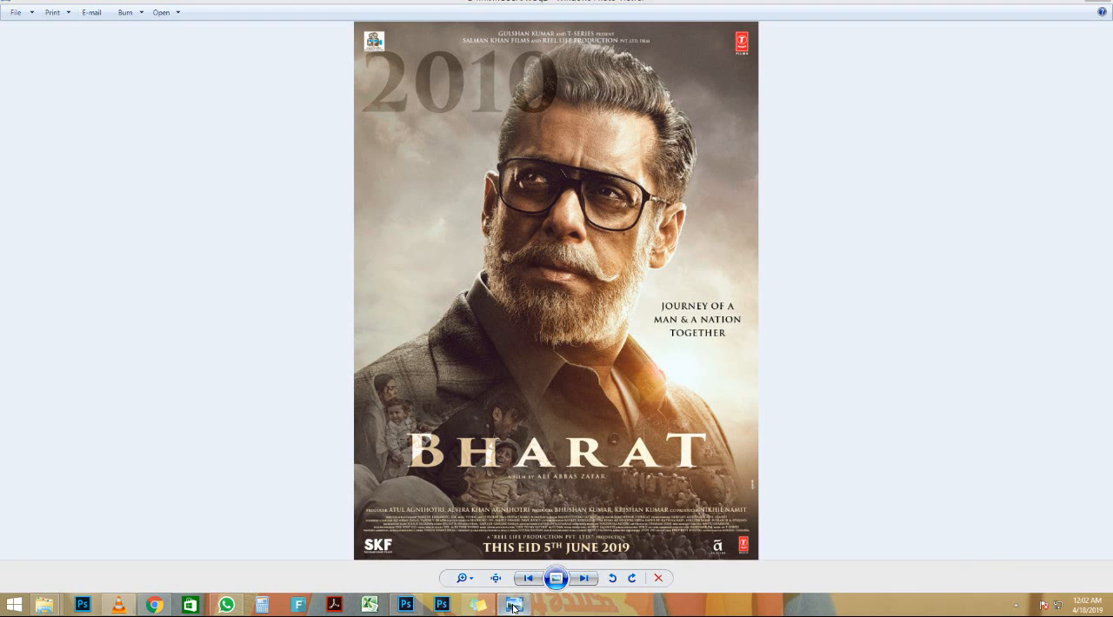
click(513, 606)
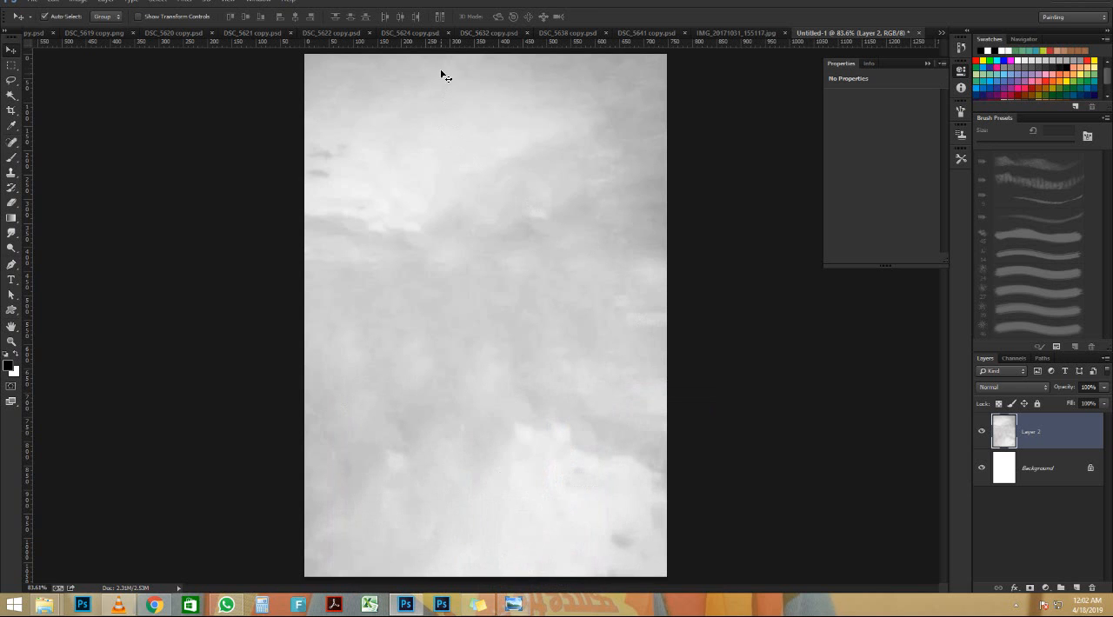
Add a Color Balance adjustment above the sky, setting midtone red to +66 and shifting toward yellow for a warm beige tone
click(1047, 587)
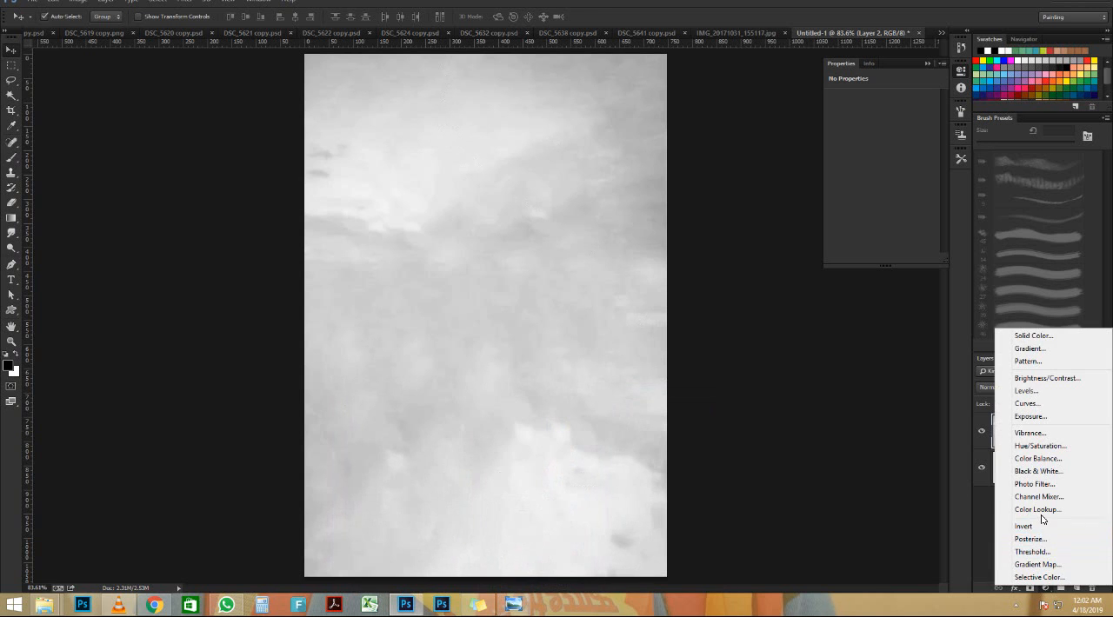
click(1039, 458)
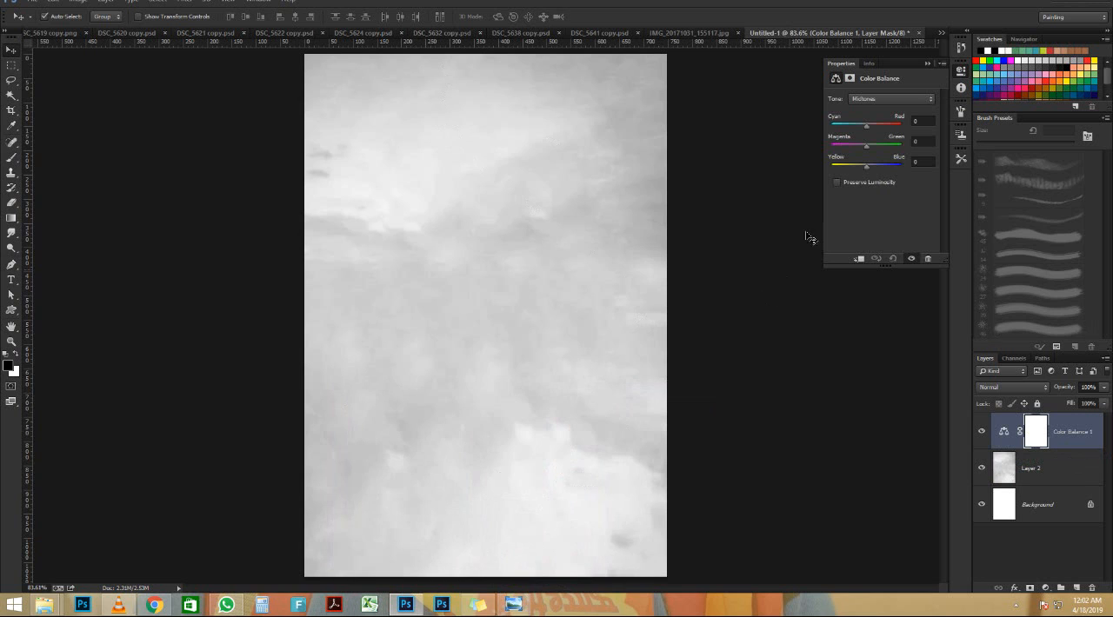
drag(866, 126, 899, 127)
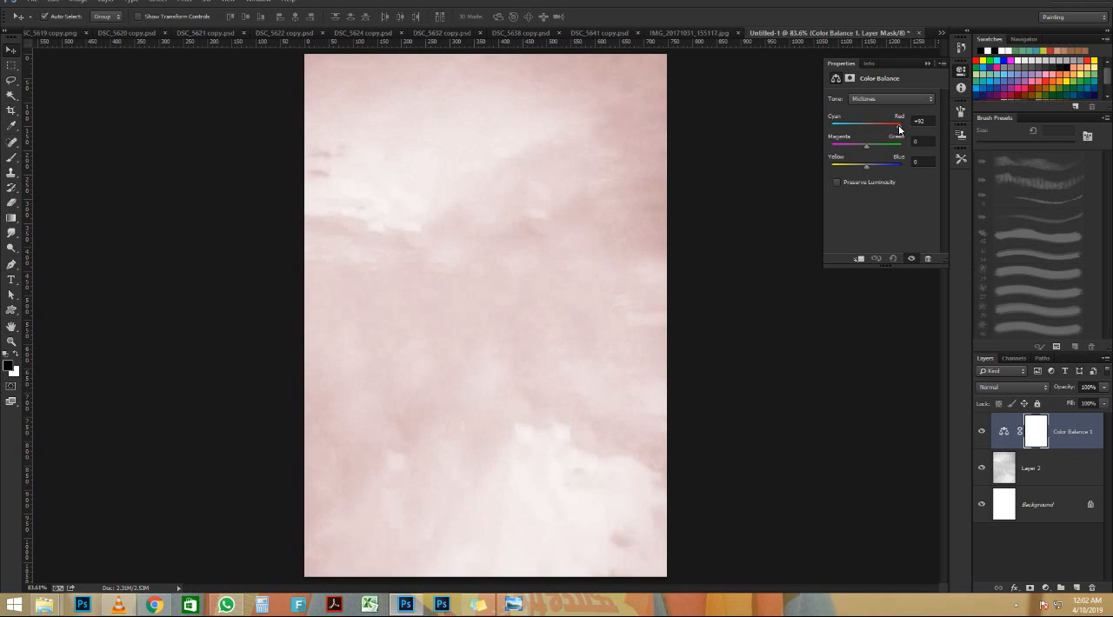
click(516, 606)
click(517, 607)
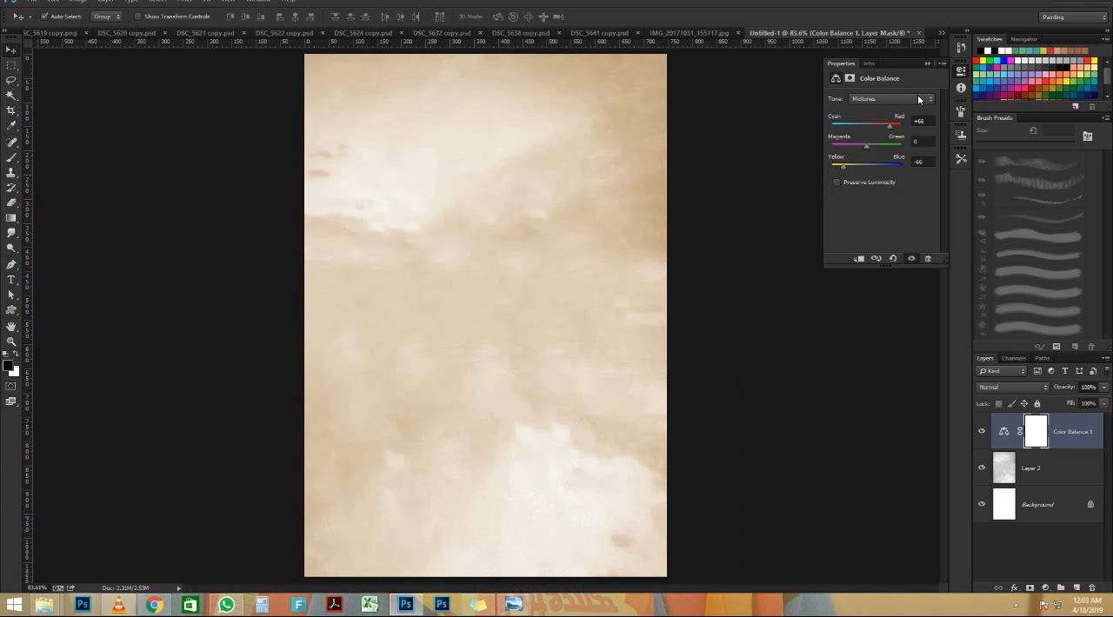
click(927, 65)
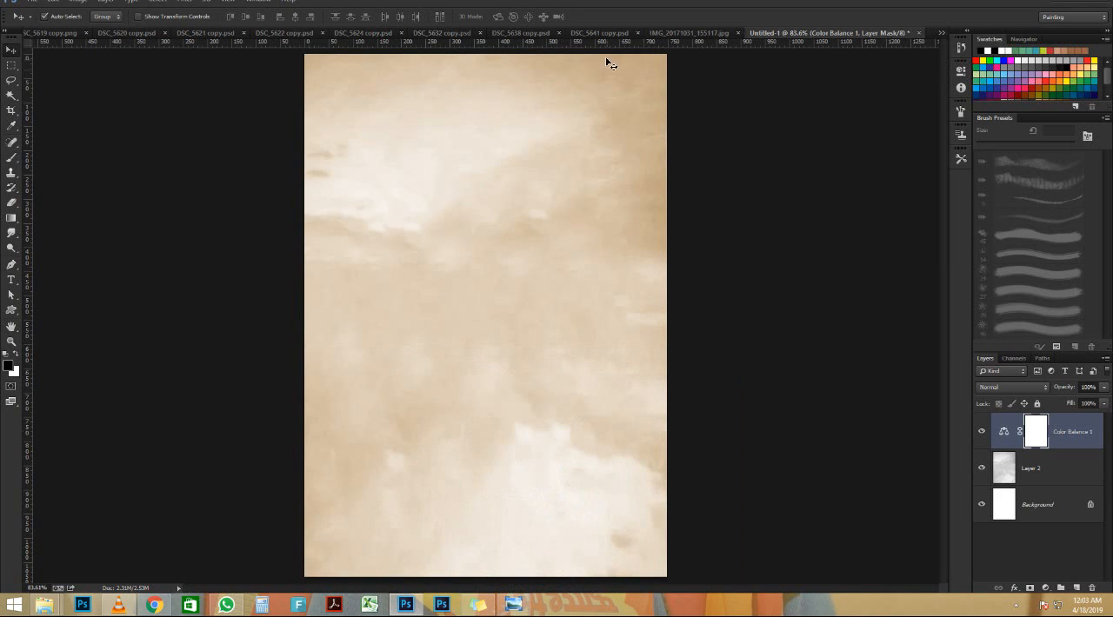
Bring the cut-out portrait from IMG_20171031_155117.jpg into the poster document as a new top layer
click(687, 35)
drag(500, 339, 437, 349)
scroll(457, 345, down, 2)
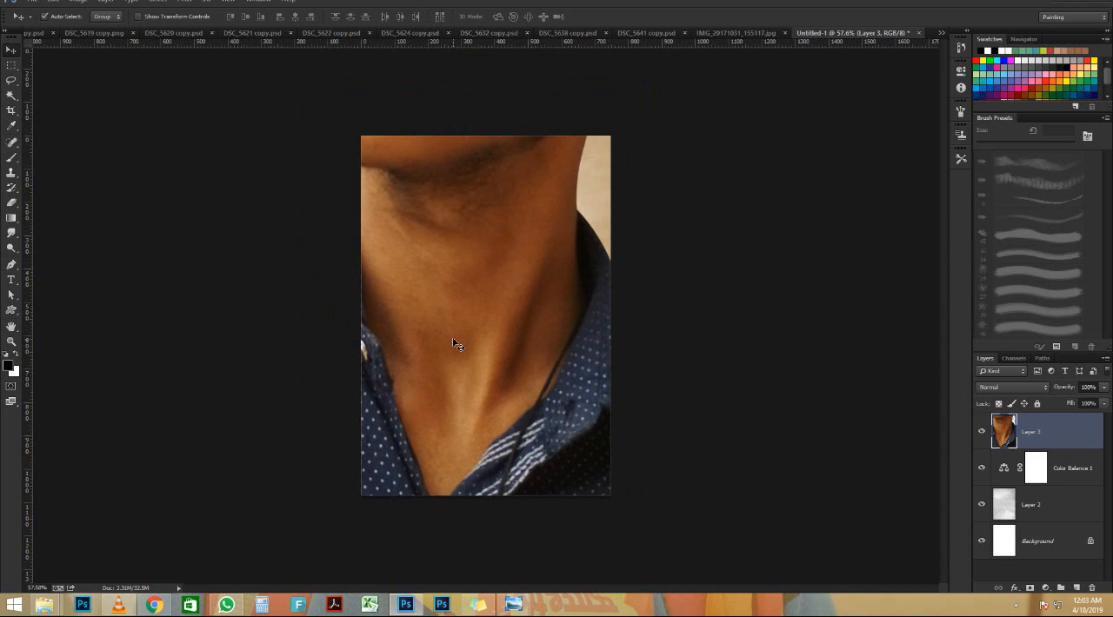
Scale the portrait layer down proportionally to about 27.7%
key(ctrl+t)
scroll(459, 340, down, 5)
scroll(547, 182, down, 2)
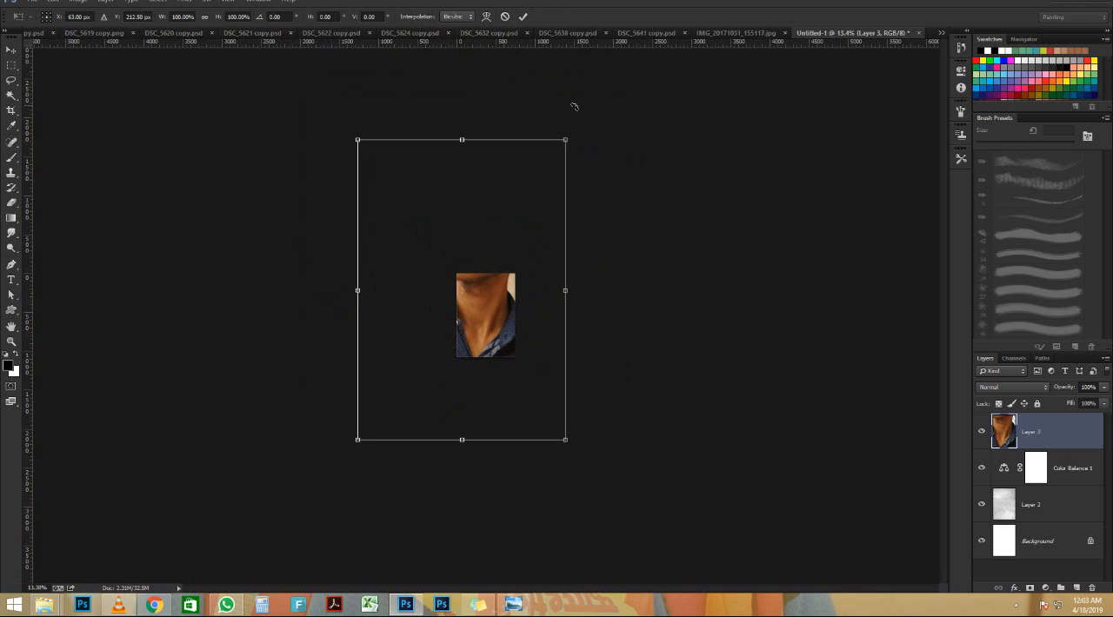
drag(568, 138, 468, 234)
scroll(480, 287, up, 8)
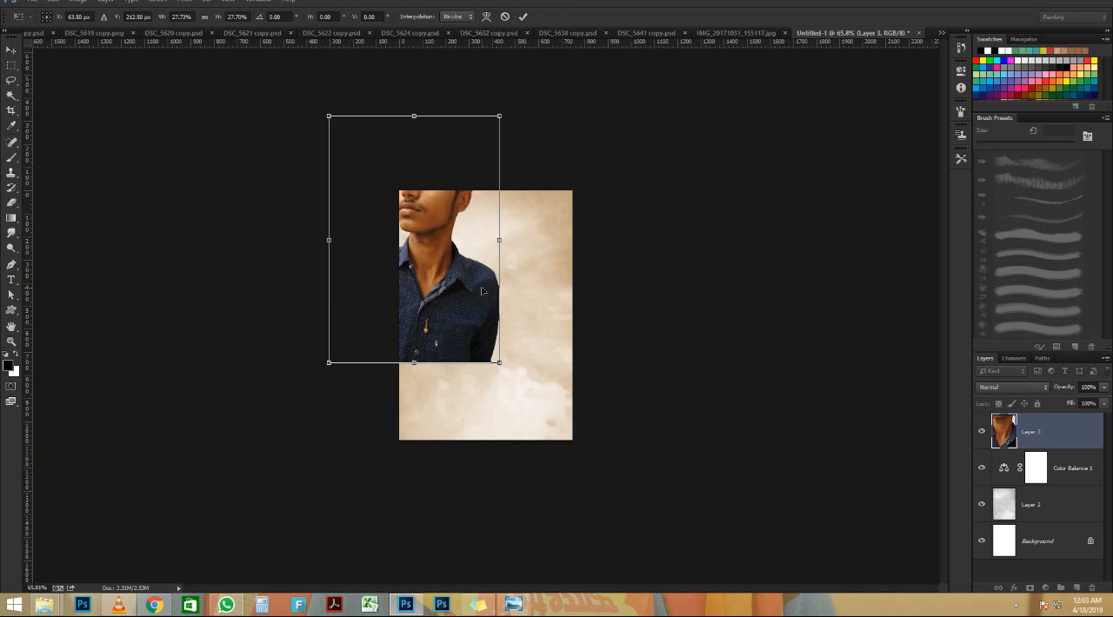
scroll(484, 295, up, 1)
Position the portrait so the whole head shows and the shirt nearly reaches the canvas's lower edge, and apply the transform
drag(443, 261, 584, 337)
scroll(541, 285, down, 1)
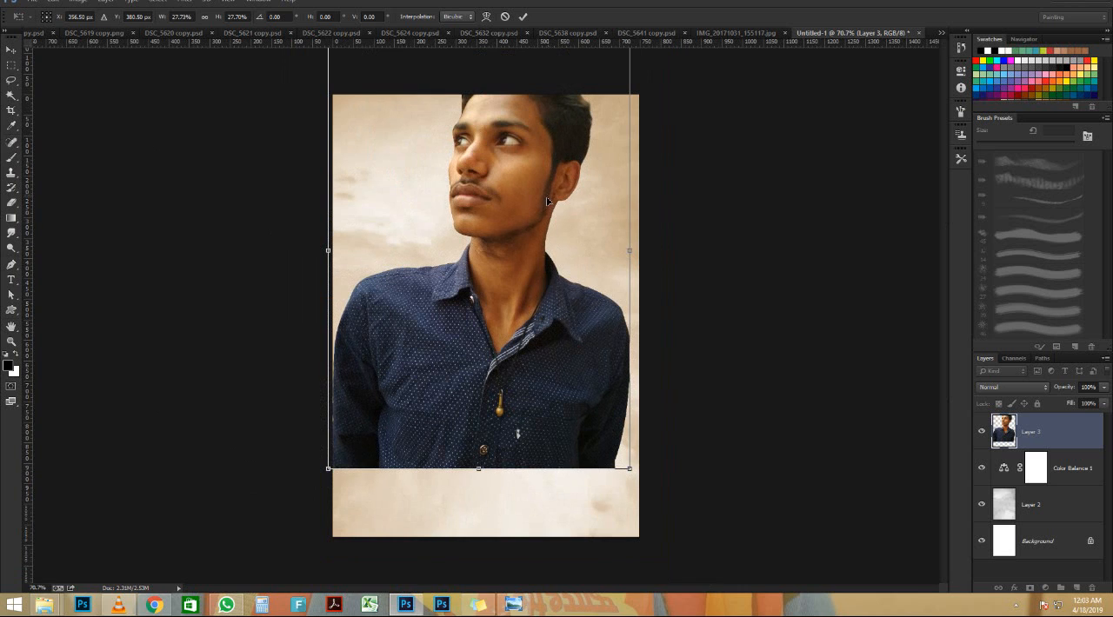
drag(547, 202, 558, 255)
key(Return)
scroll(525, 237, up, 2)
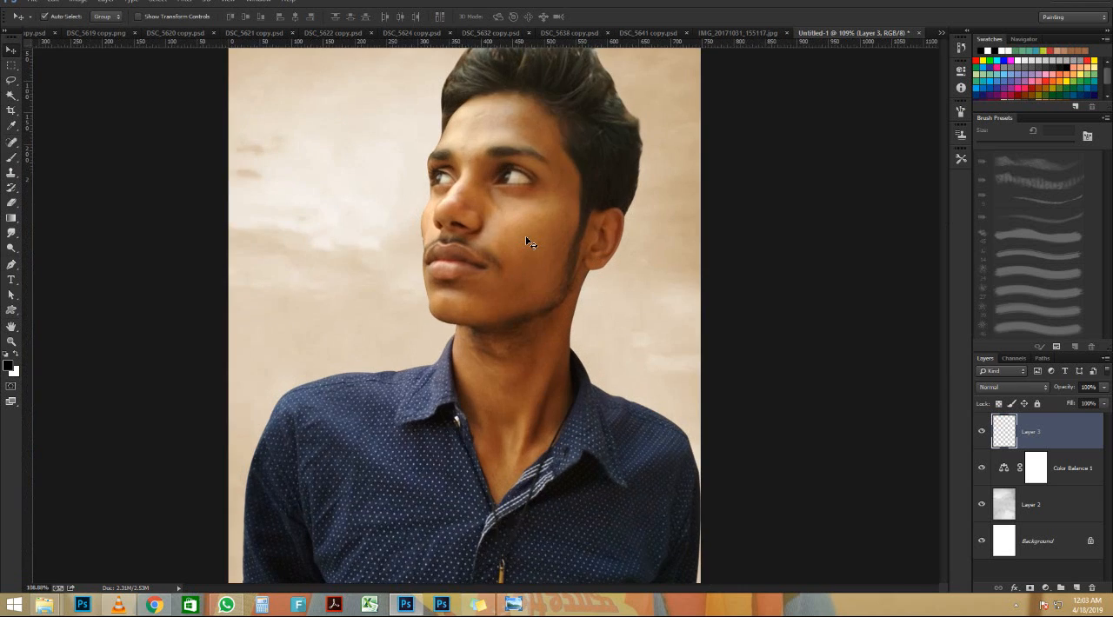
scroll(520, 247, down, 2)
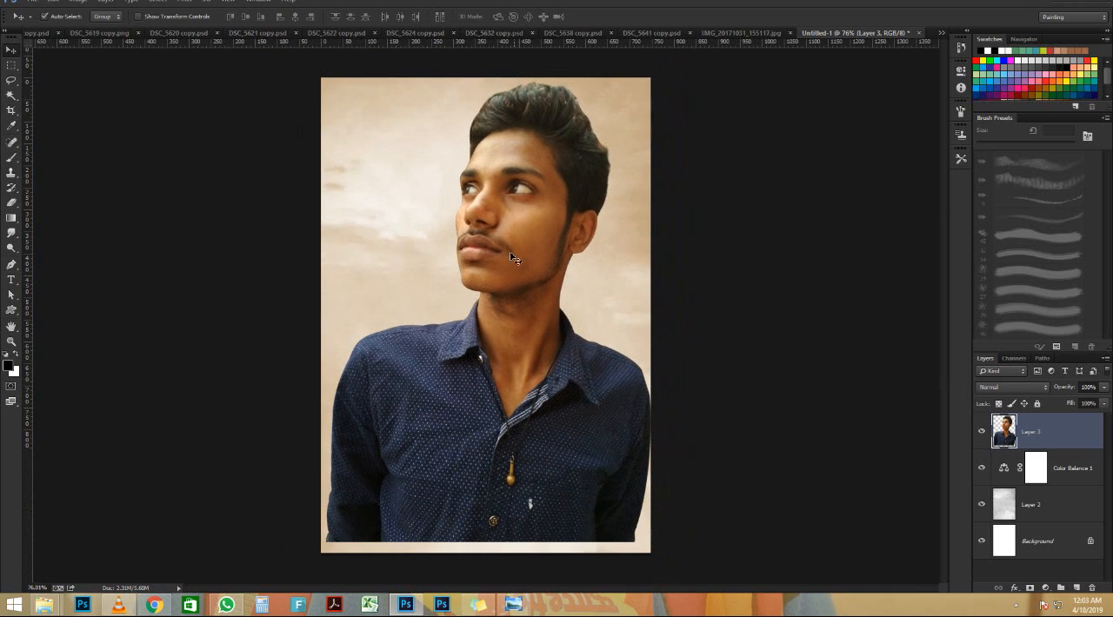
scroll(687, 370, up, 1)
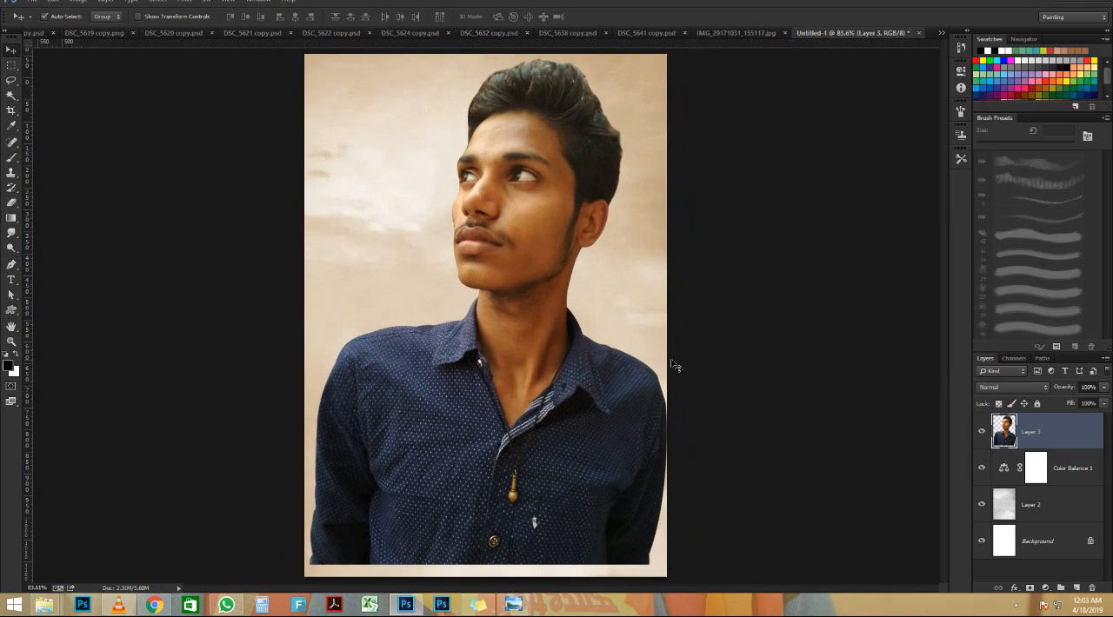
Add a layer mask to the portrait layer and set the Gradient tool to the Foreground to Transparent preset
click(11, 218)
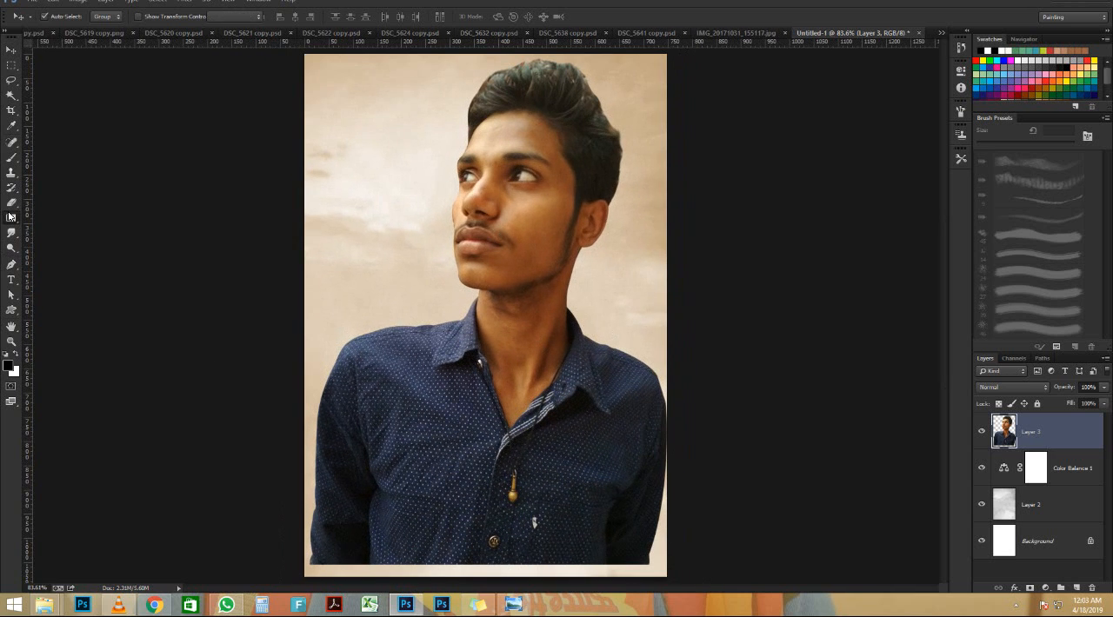
click(1031, 588)
drag(603, 572, 484, 408)
key(ctrl+z)
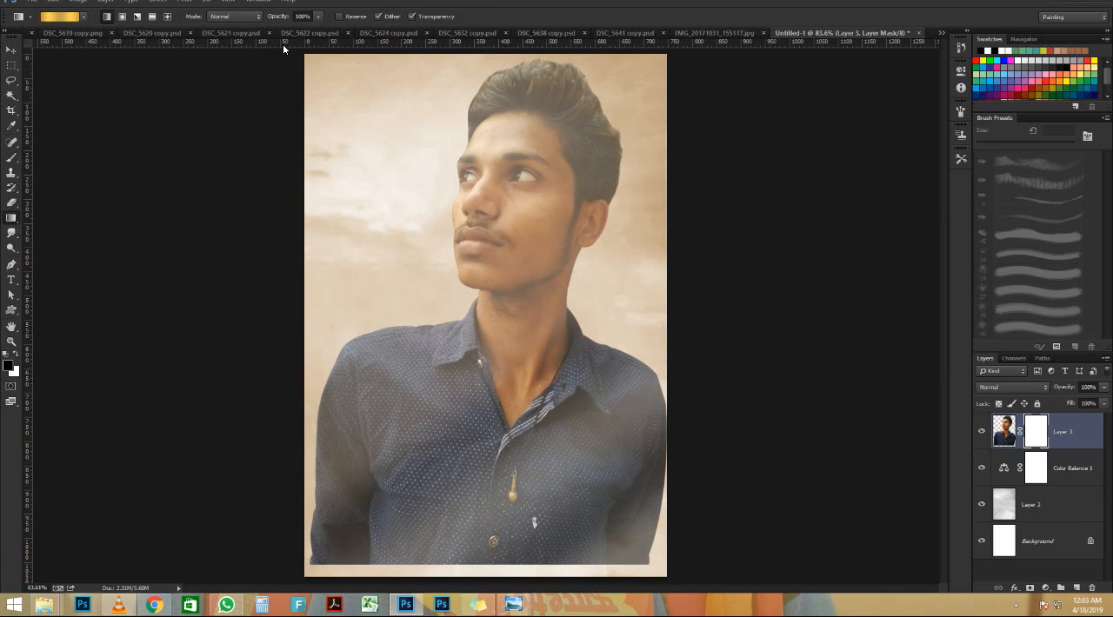
click(58, 17)
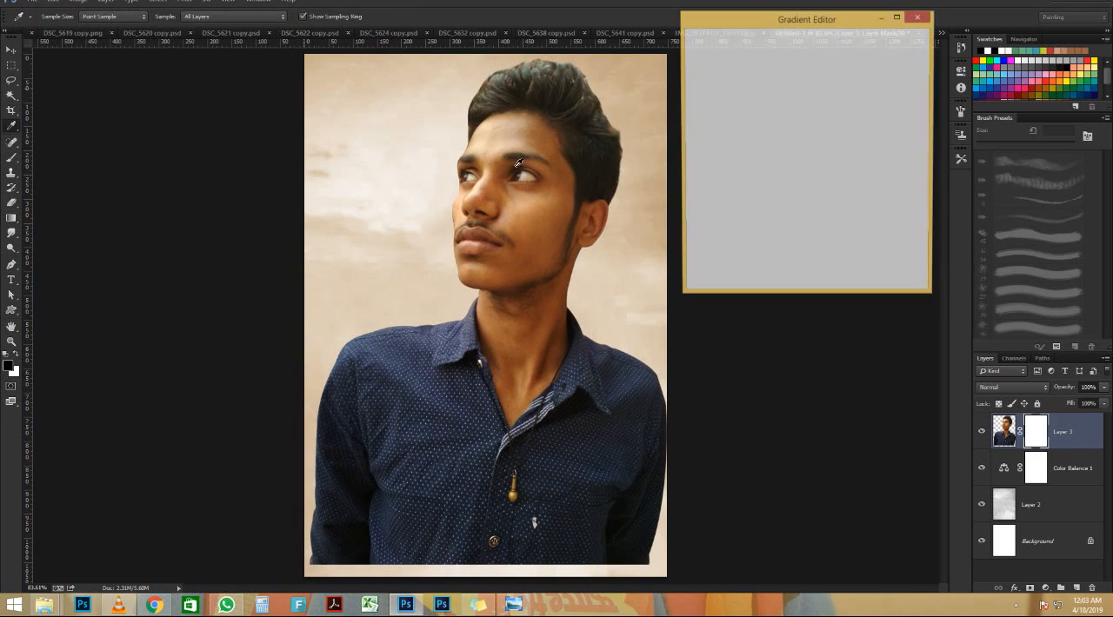
click(722, 58)
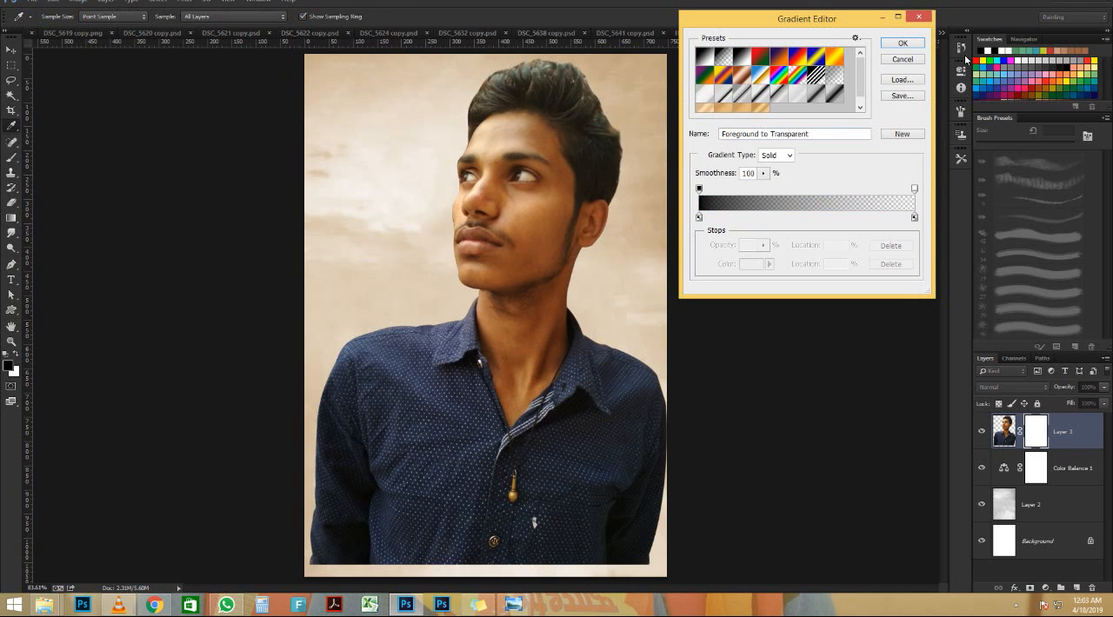
click(902, 43)
drag(461, 380, 565, 474)
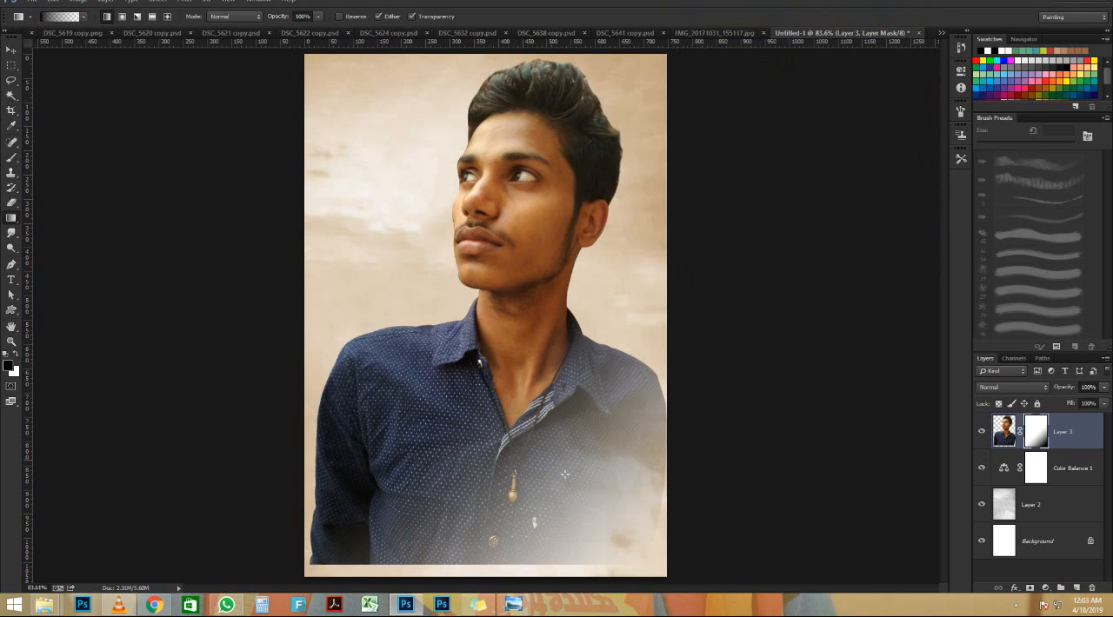
key(ctrl+z)
drag(630, 573, 288, 223)
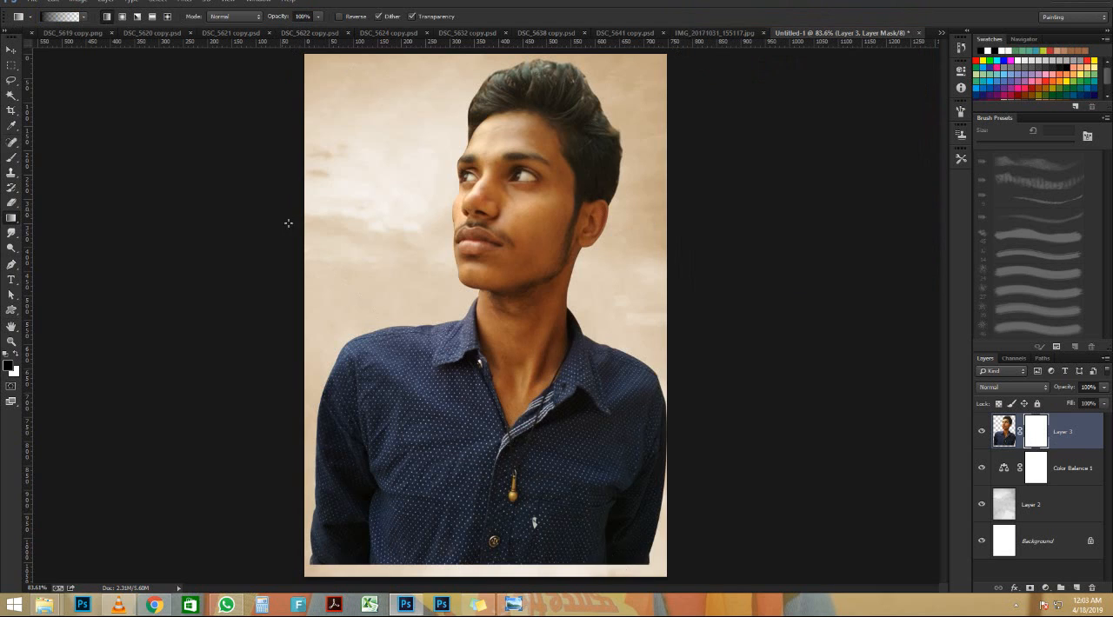
key(ctrl+z)
key(x)
key(x)
drag(611, 566, 290, 335)
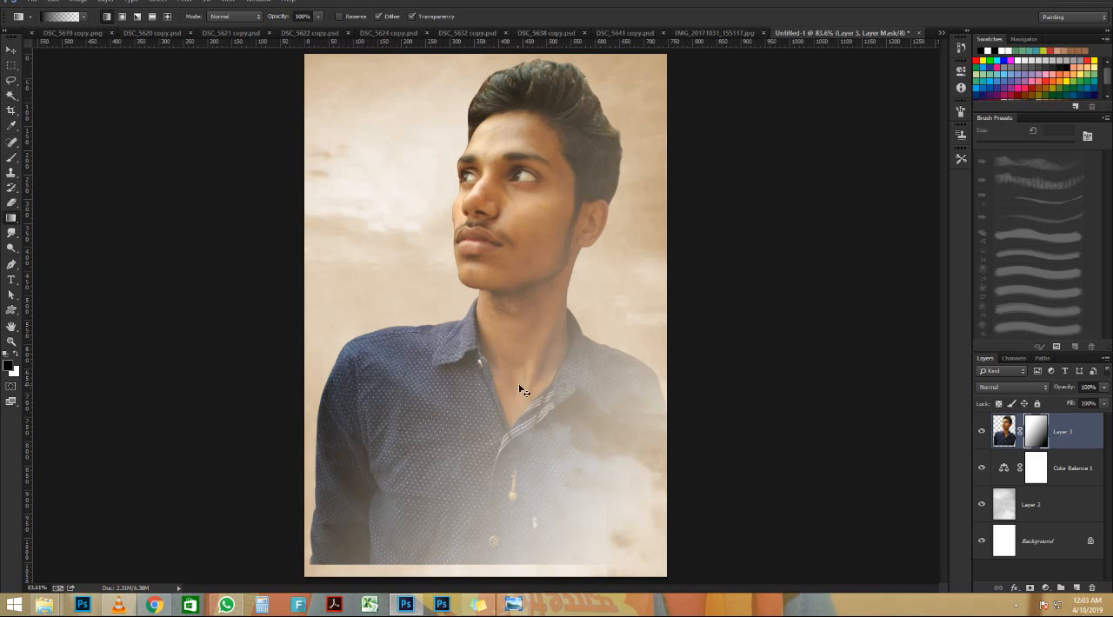
key(ctrl+z)
Fade the lower right and bottom of the shirt into the sky with black-to-transparent linear gradients on the portrait's mask
drag(621, 563, 530, 495)
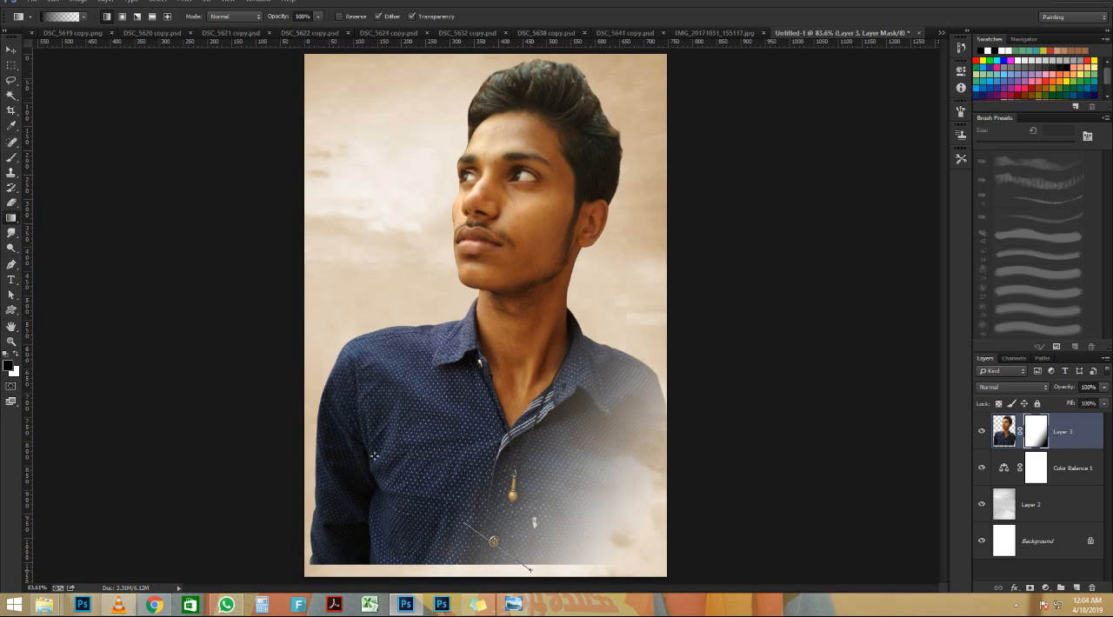
drag(374, 455, 361, 442)
key(ctrl+z)
drag(444, 570, 385, 428)
key(ctrl+z)
drag(418, 569, 344, 481)
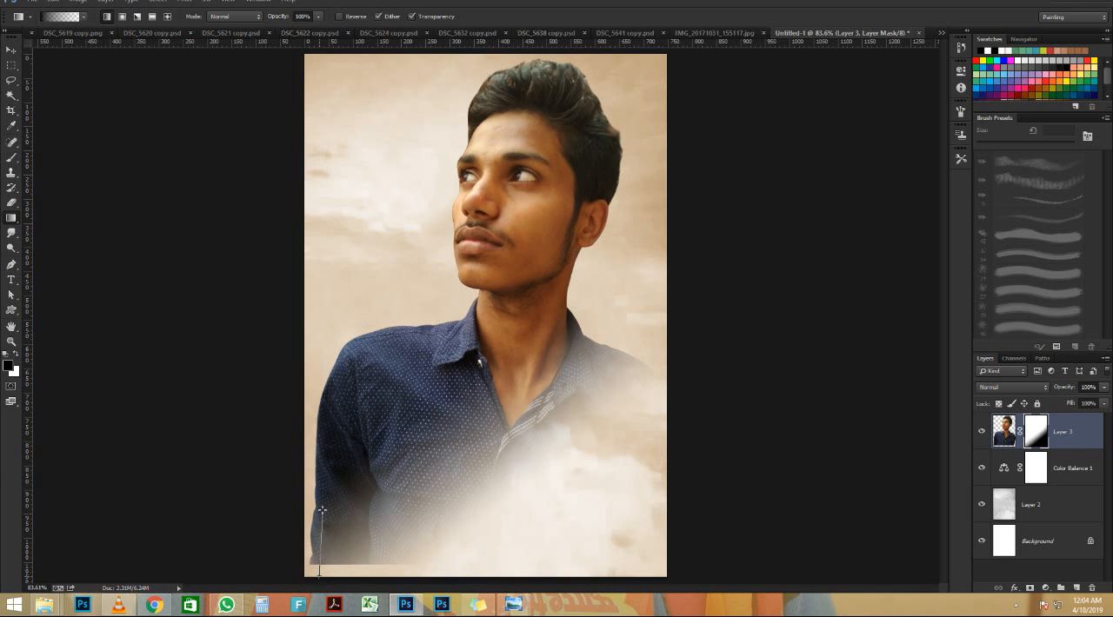
drag(322, 511, 322, 511)
scroll(511, 232, down, 3)
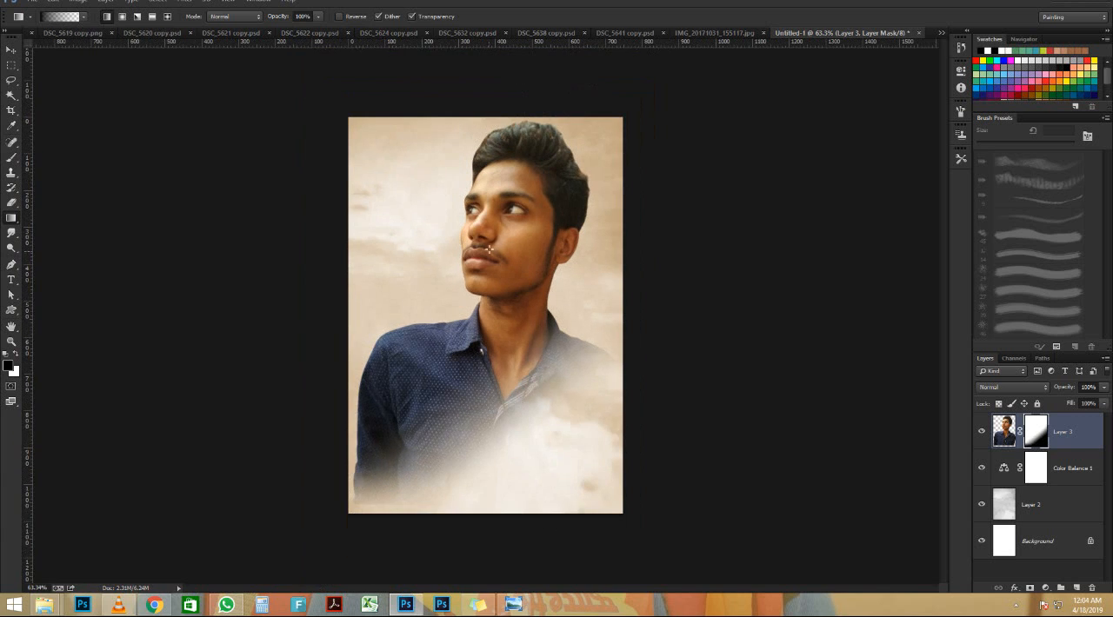
scroll(511, 232, up, 2)
key(ctrl+0)
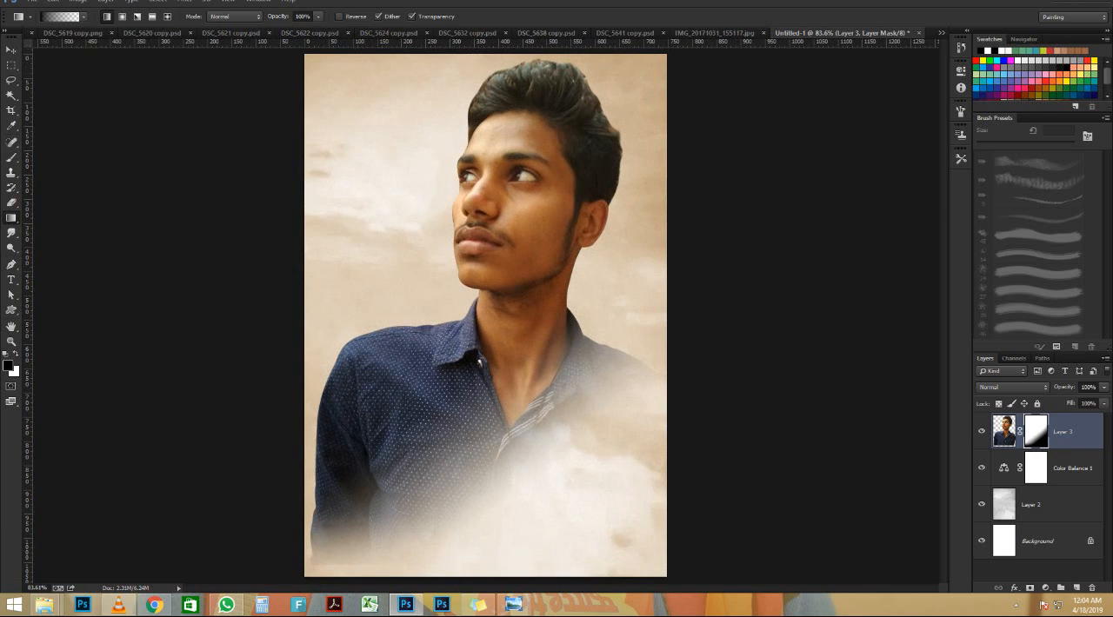
In the BHARAT reference poster, lasso the figures, title and credits area, copy it to a new layer, and hide the original background
key(ctrl+Tab)
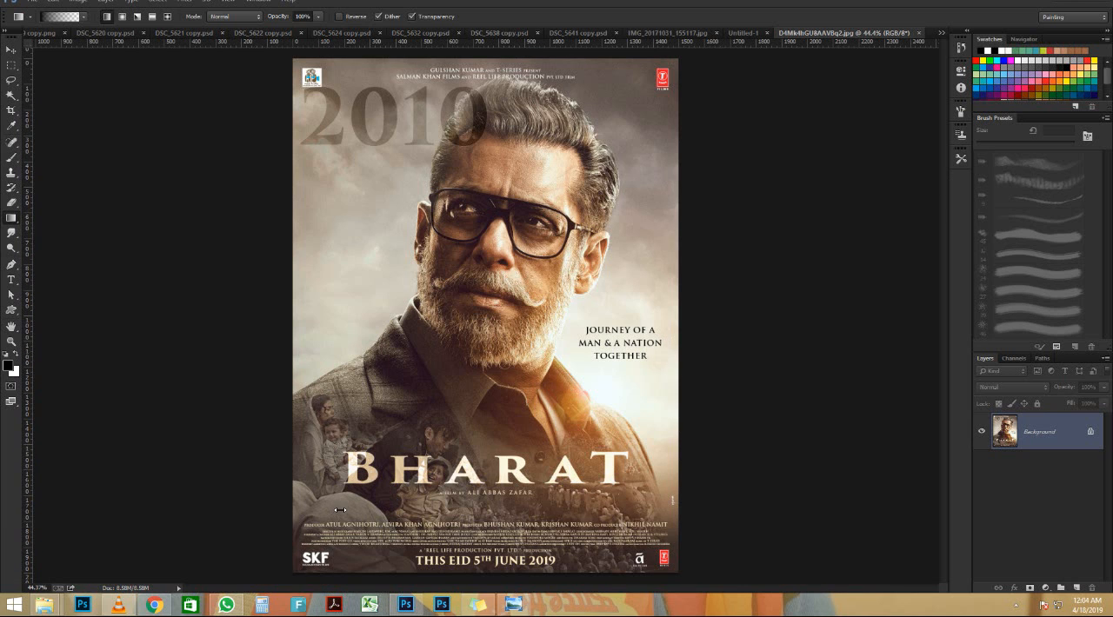
key(l)
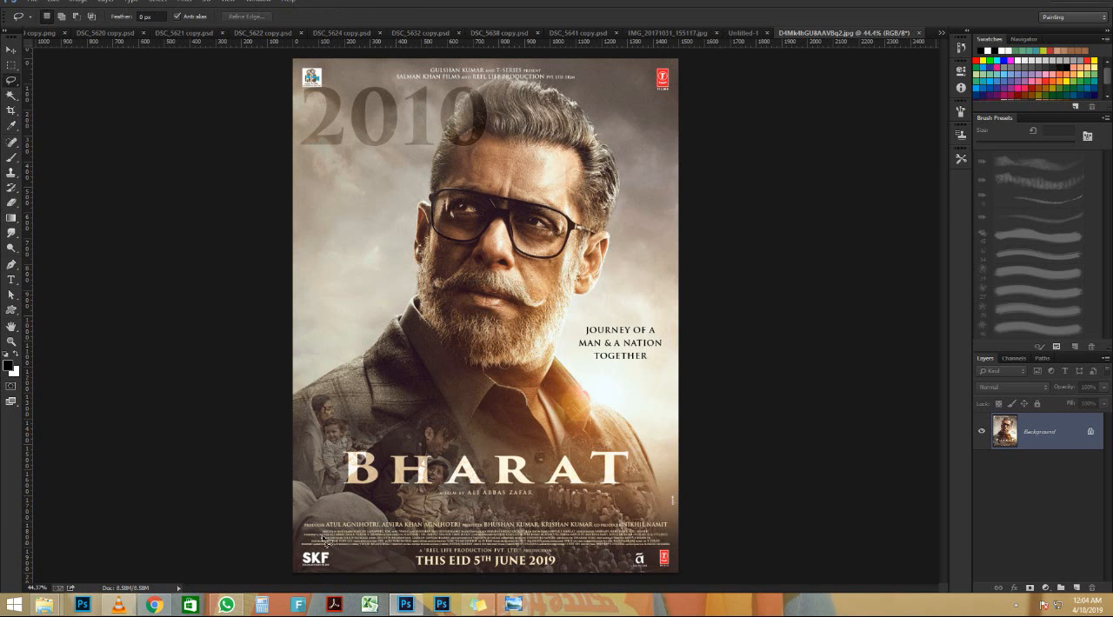
mouse_move(297, 464)
mouse_down()
mouse_move(294, 477)
mouse_move(313, 396)
mouse_move(342, 394)
mouse_move(361, 426)
mouse_move(386, 438)
mouse_move(442, 411)
mouse_move(465, 416)
mouse_move(491, 454)
mouse_move(627, 450)
mouse_move(648, 456)
mouse_move(691, 530)
mouse_move(680, 596)
mouse_move(277, 588)
mouse_move(257, 488)
mouse_up()
key(ctrl+j)
click(979, 469)
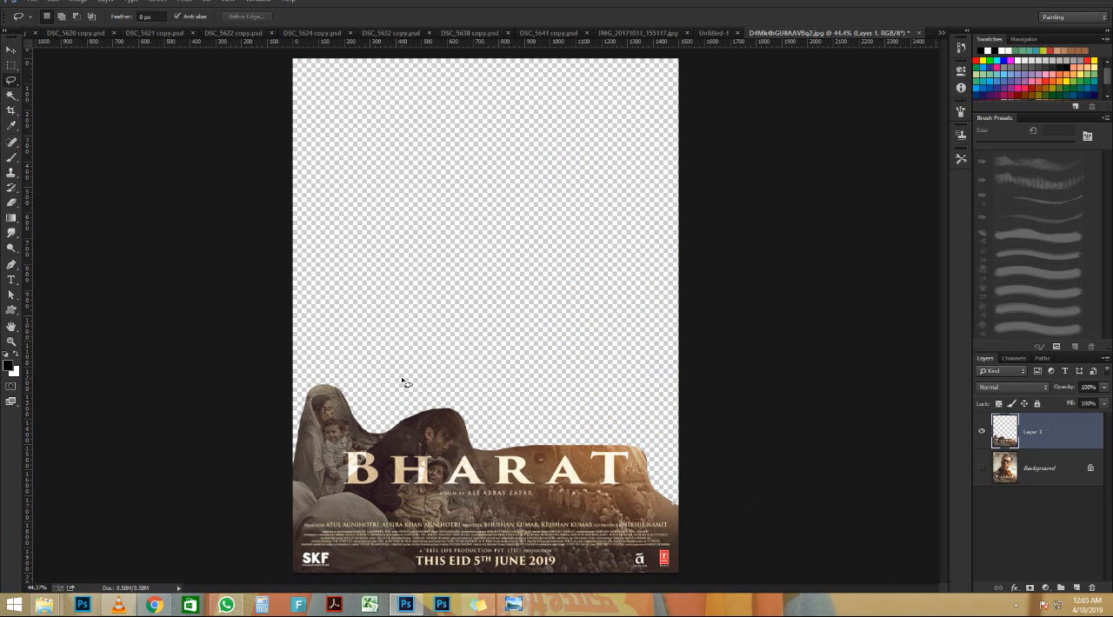
Bring the copied title and crowd artwork into the portrait composition and scale it proportionally to about 52.5%
key(v)
drag(471, 485, 498, 448)
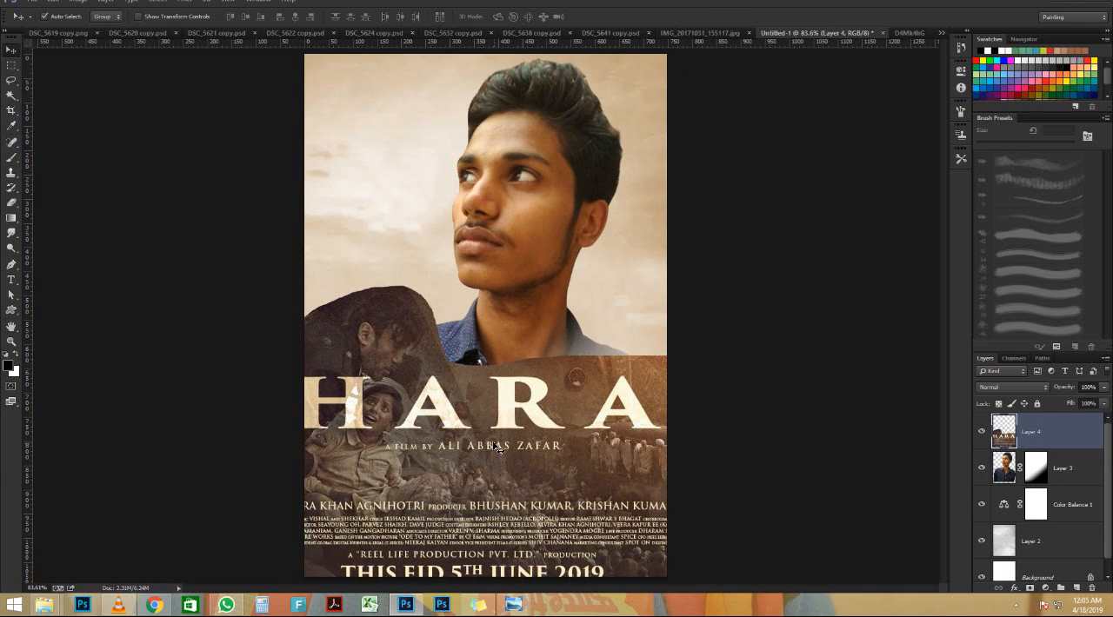
key(ctrl+t)
scroll(731, 301, down, 1)
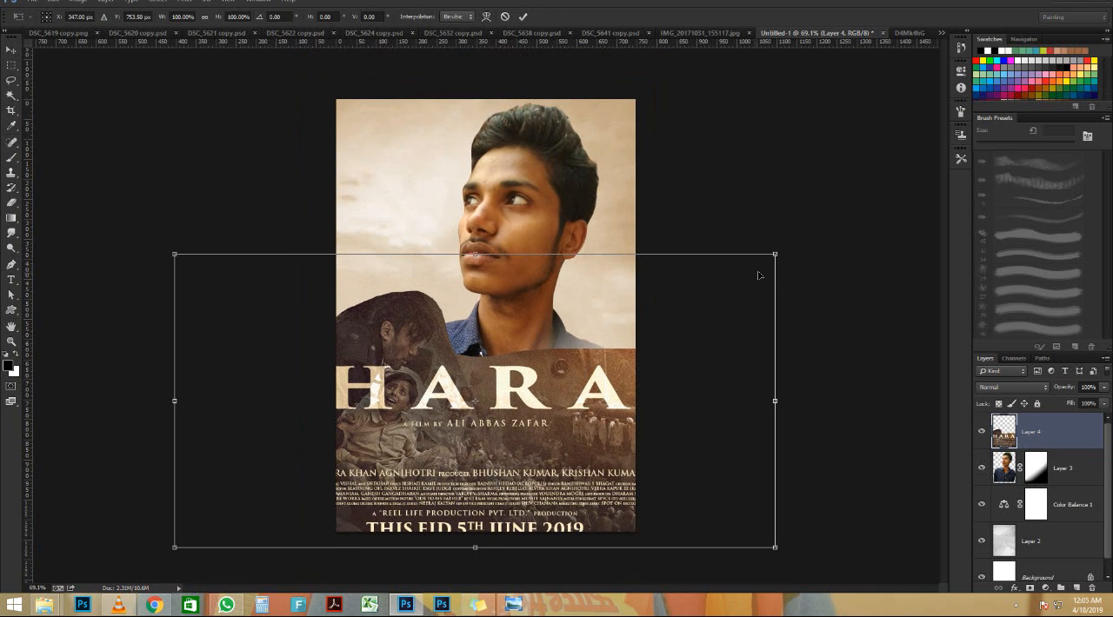
drag(775, 254, 620, 303)
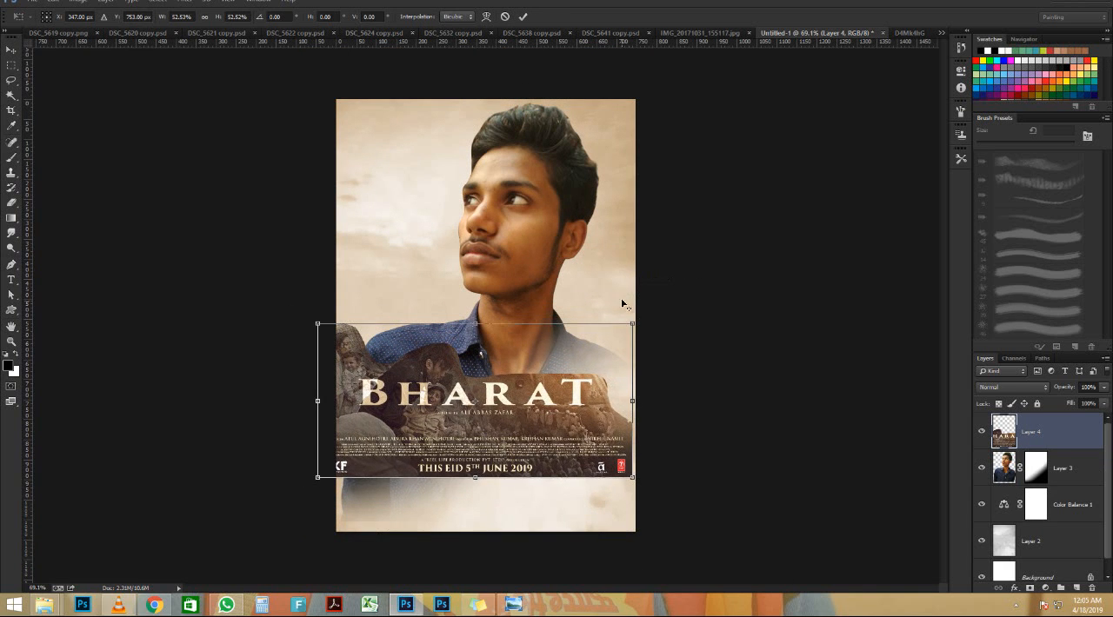
Align the title artwork with the canvas's lower edge, reduce it to about 50.9% to fit the canvas width, and apply the transform
drag(534, 437, 542, 489)
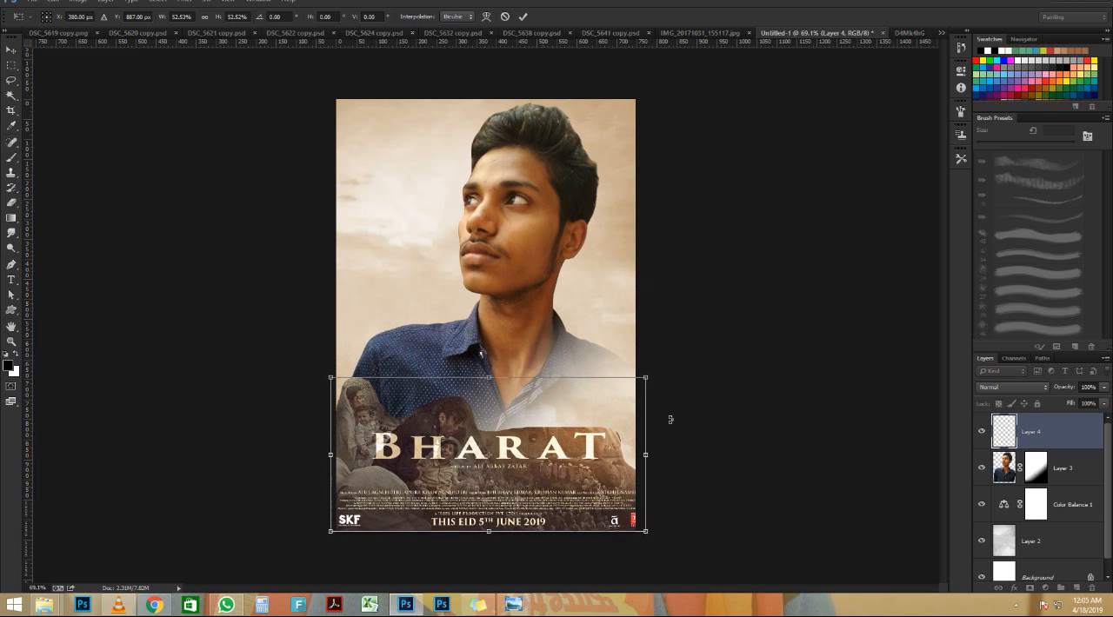
scroll(693, 379, up, 3)
drag(648, 390, 640, 393)
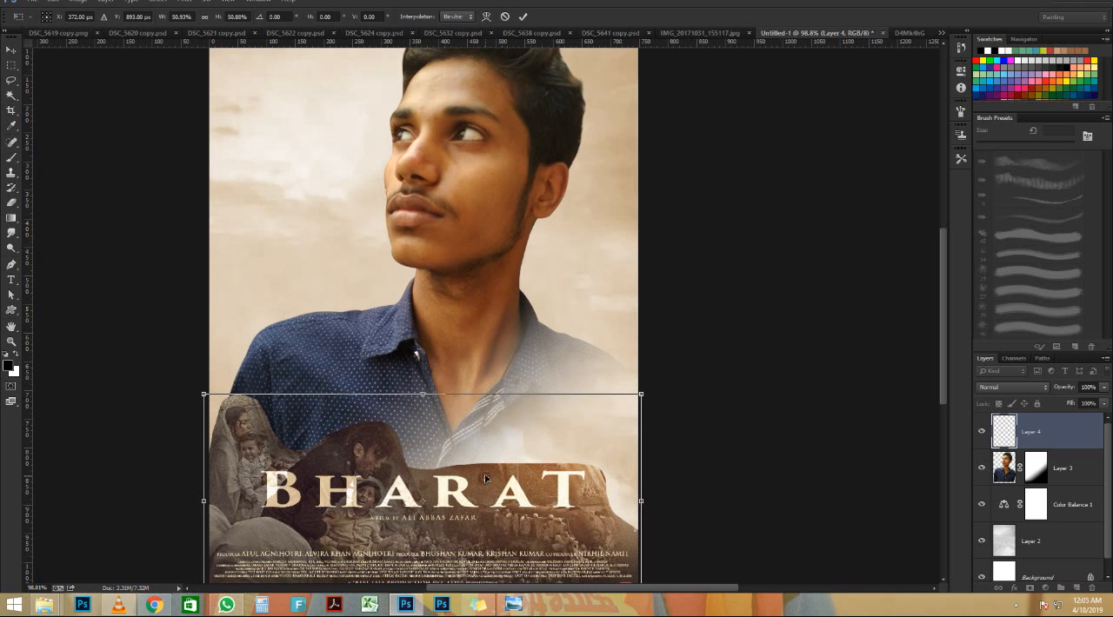
key(Return)
scroll(403, 429, down, 6)
scroll(400, 412, up, 5)
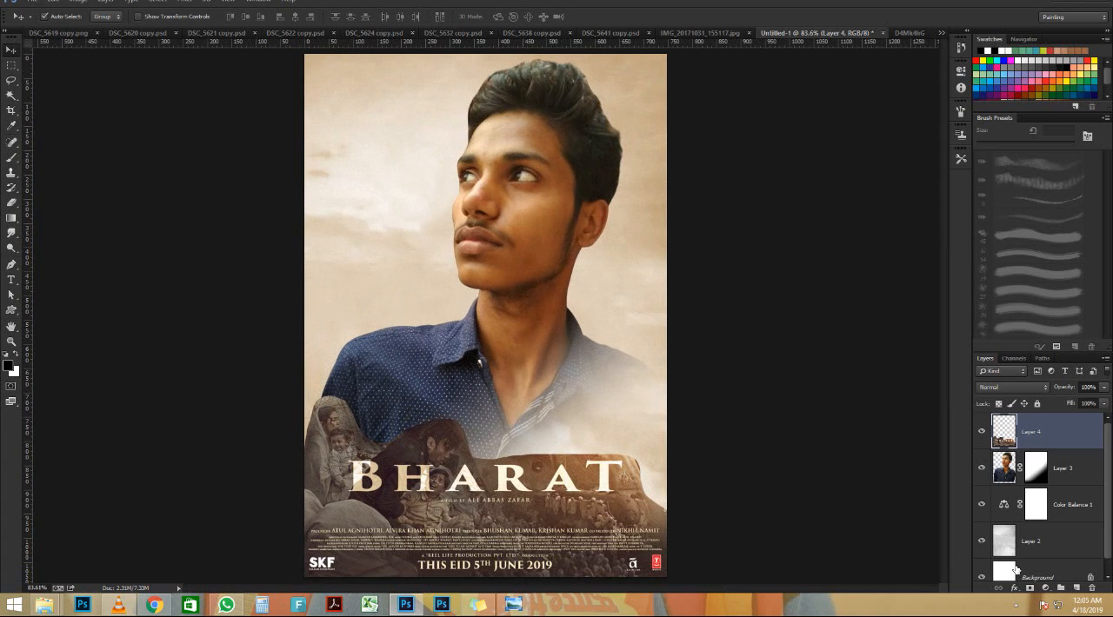
Add a layer mask to the title artwork and fade its upper and right edges with black-to-transparent linear gradients
click(1029, 587)
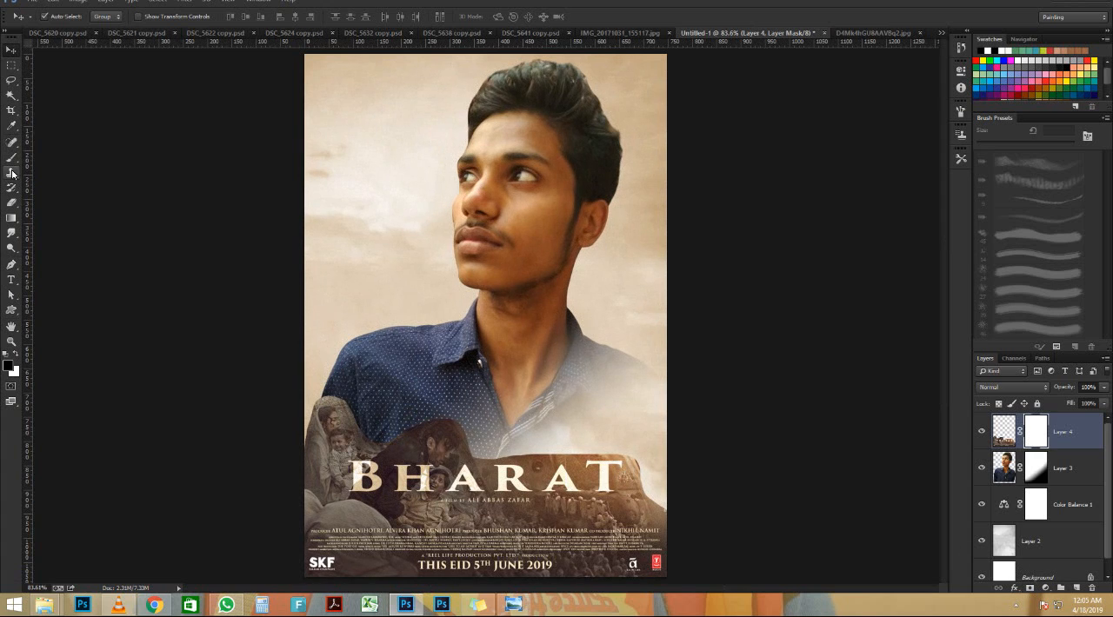
click(11, 218)
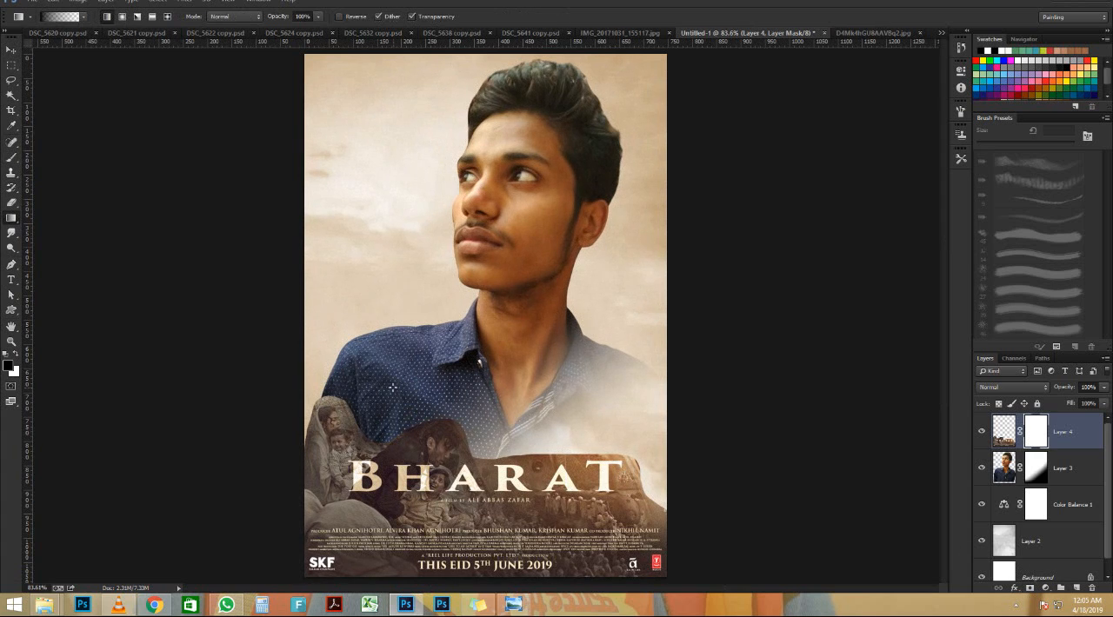
drag(392, 388, 393, 511)
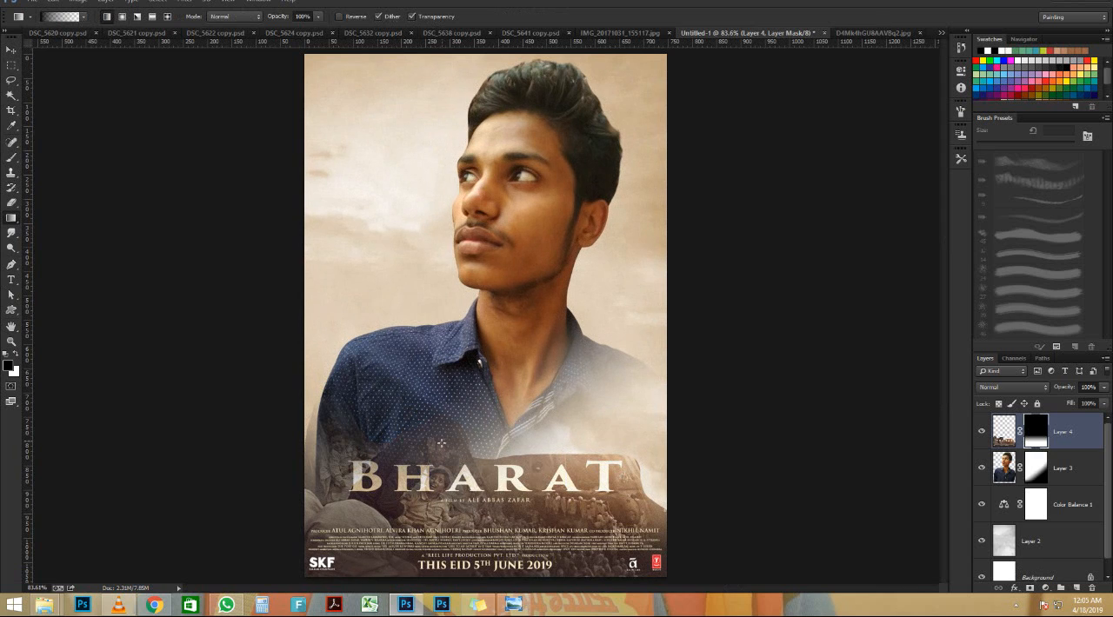
drag(437, 439, 437, 480)
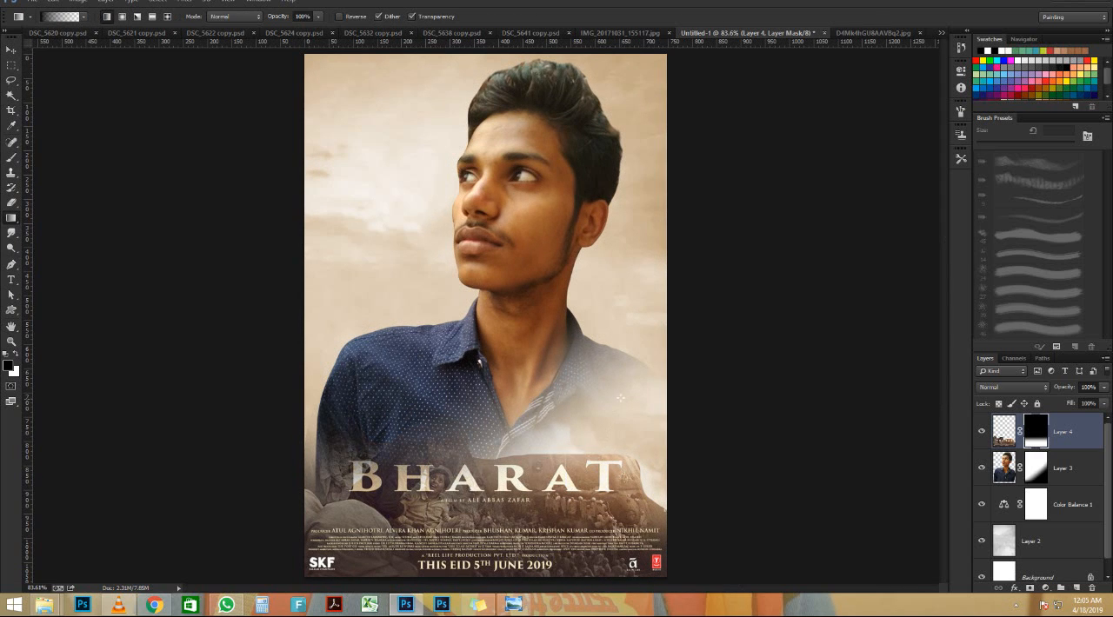
drag(624, 380, 572, 525)
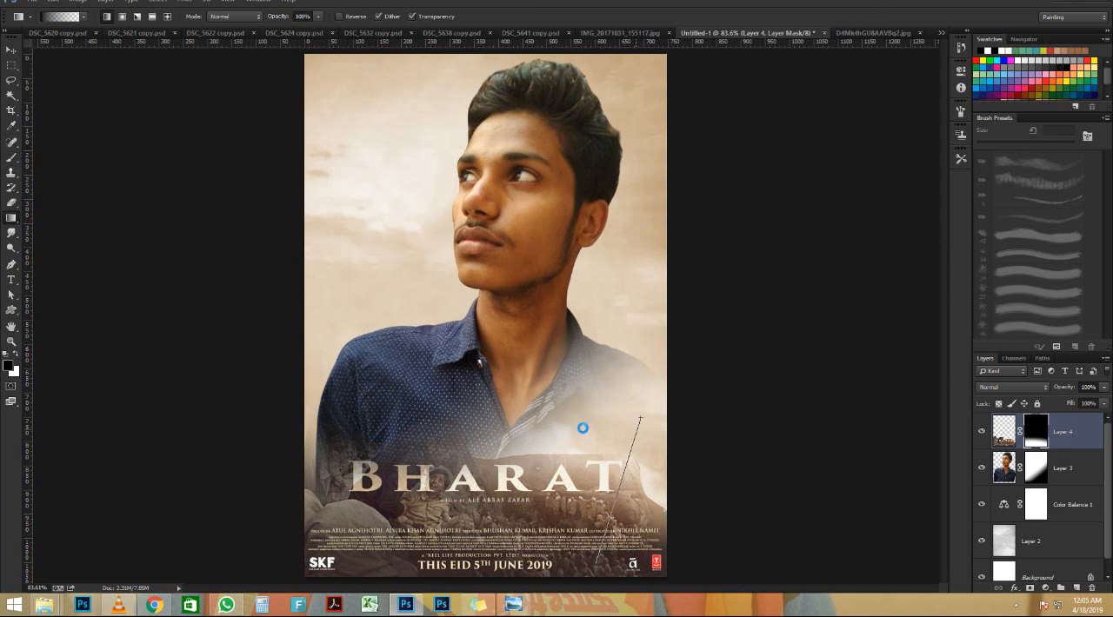
drag(541, 423, 532, 518)
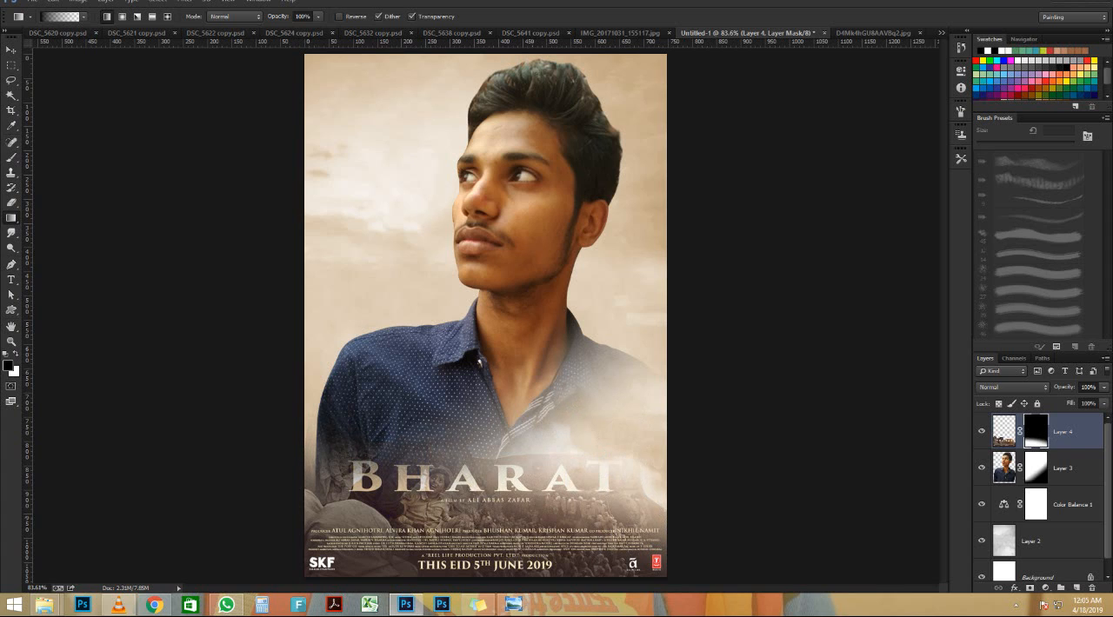
drag(657, 450, 639, 531)
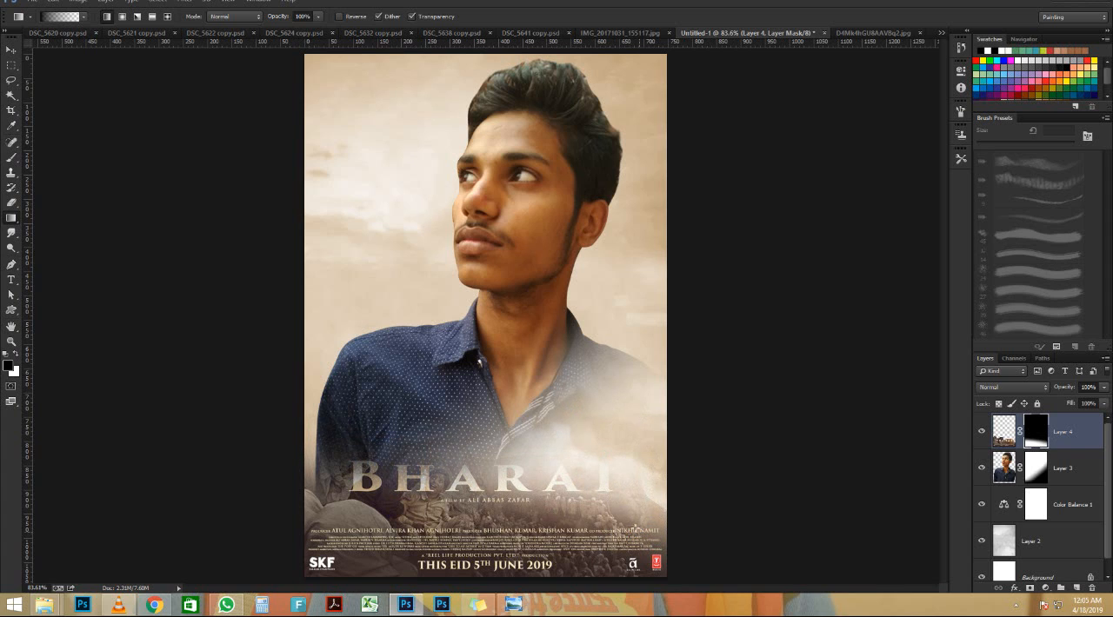
scroll(487, 379, down, 2)
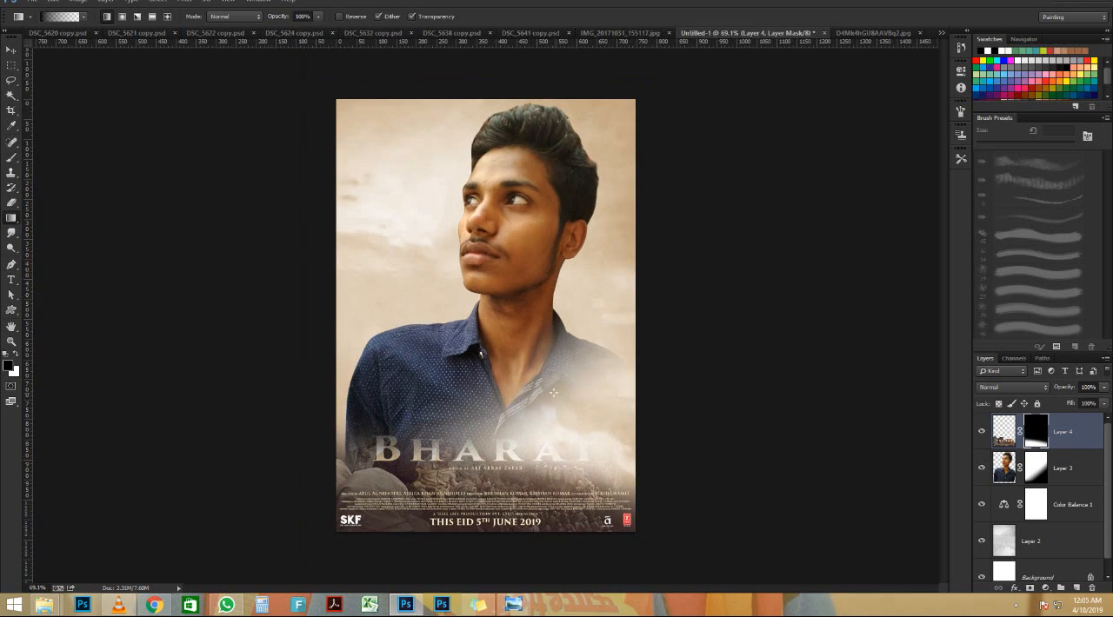
Restore the BHARAT title, crowd and woman with child by painting white on the artwork's mask with a 175 px soft brush at 100% opacity
scroll(522, 406, up, 3)
key(e)
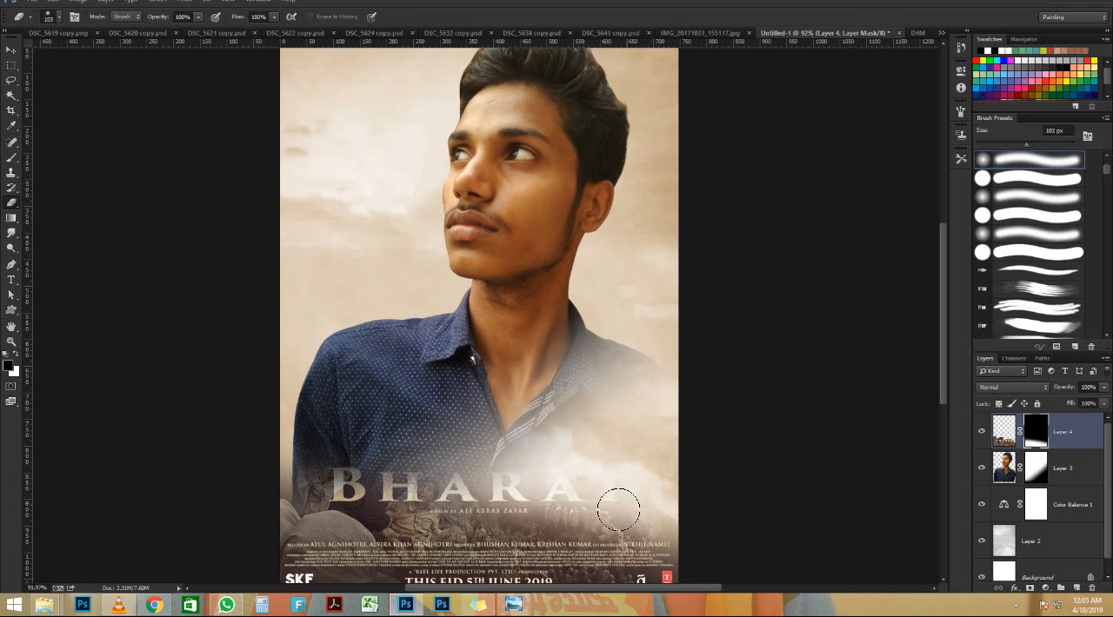
key(b)
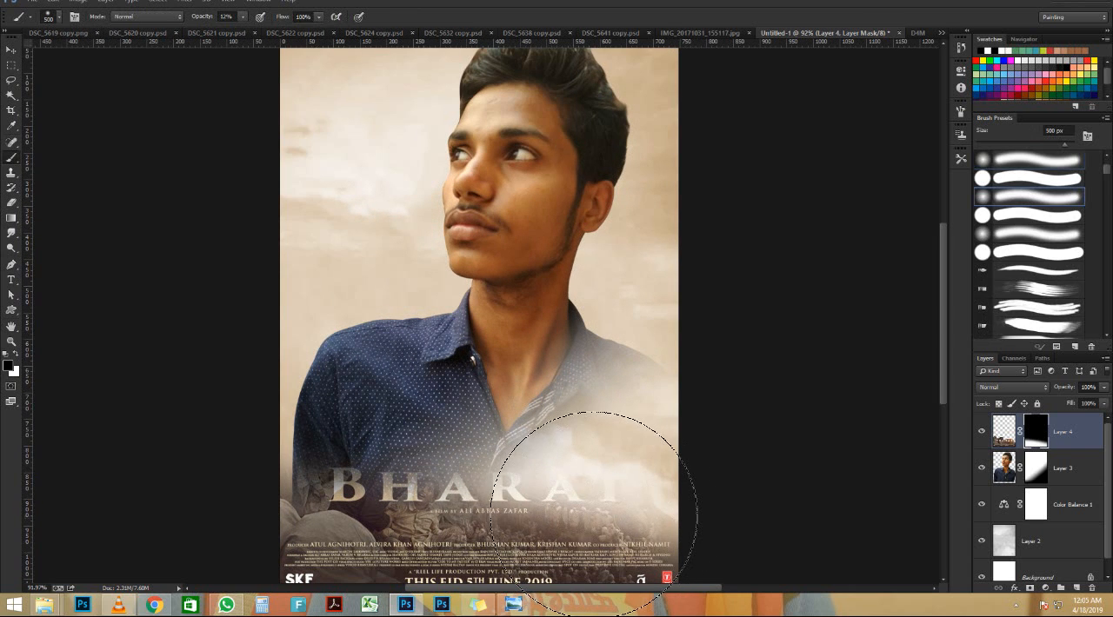
key(bracketleft)
key(bracketleft)
key(bracketleft)
key(bracketleft)
key(bracketleft)
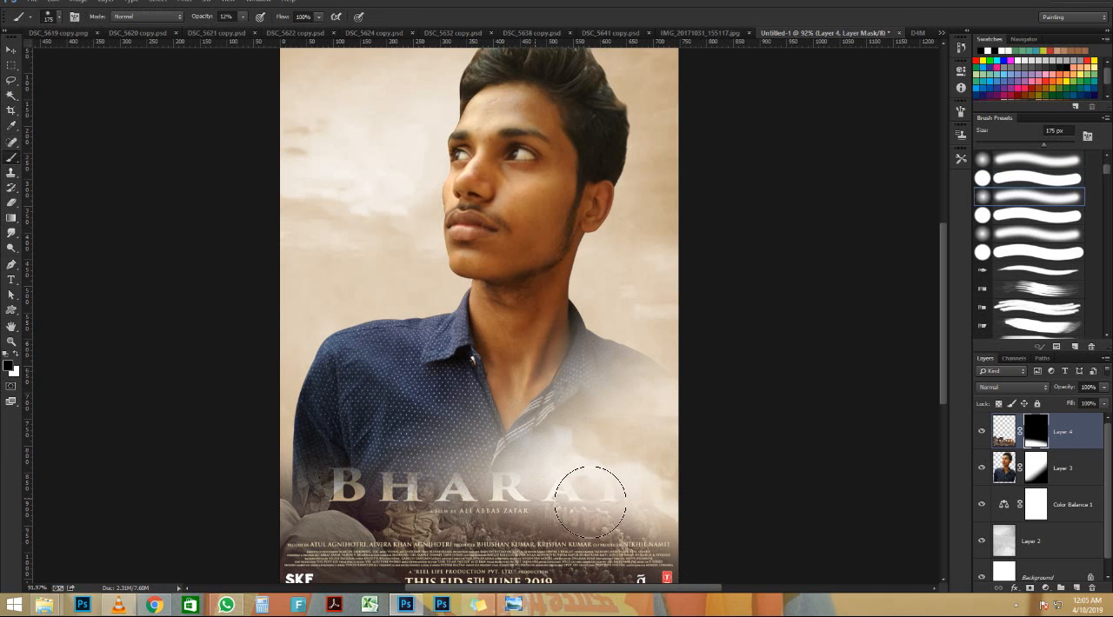
key(x)
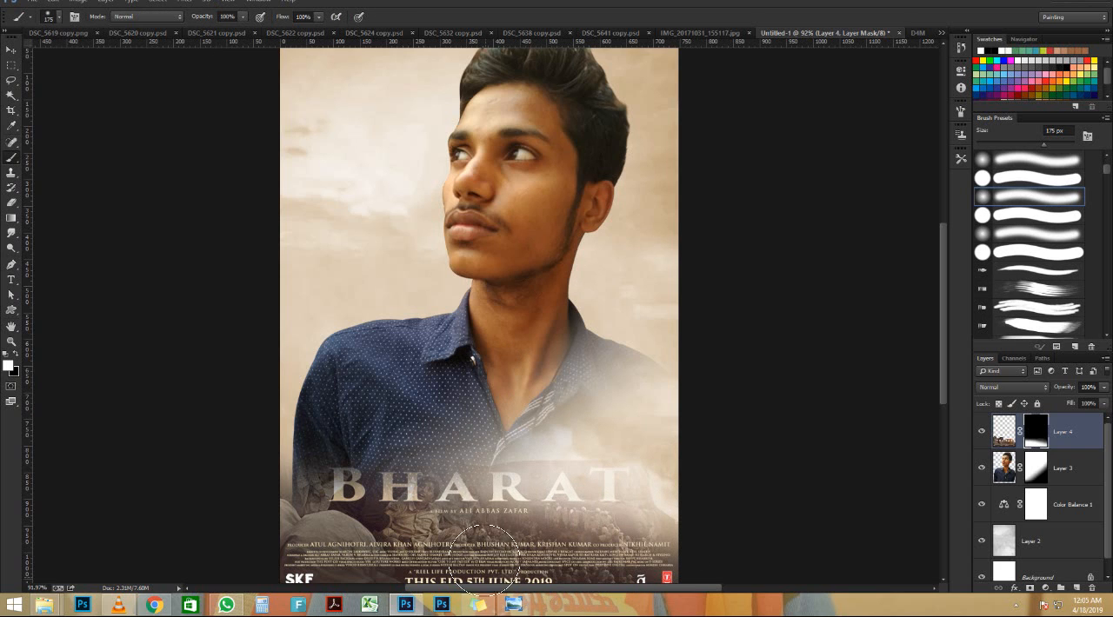
mouse_move(515, 546)
mouse_down()
mouse_move(591, 525)
mouse_move(659, 544)
mouse_move(416, 514)
mouse_move(305, 521)
mouse_move(495, 519)
mouse_move(420, 512)
mouse_move(270, 512)
mouse_move(494, 509)
mouse_move(271, 501)
mouse_move(380, 500)
mouse_move(341, 476)
mouse_move(296, 466)
mouse_move(302, 478)
mouse_move(277, 453)
mouse_move(310, 465)
mouse_move(287, 433)
mouse_move(281, 441)
mouse_move(305, 472)
mouse_move(292, 420)
mouse_move(300, 441)
mouse_move(350, 444)
mouse_up()
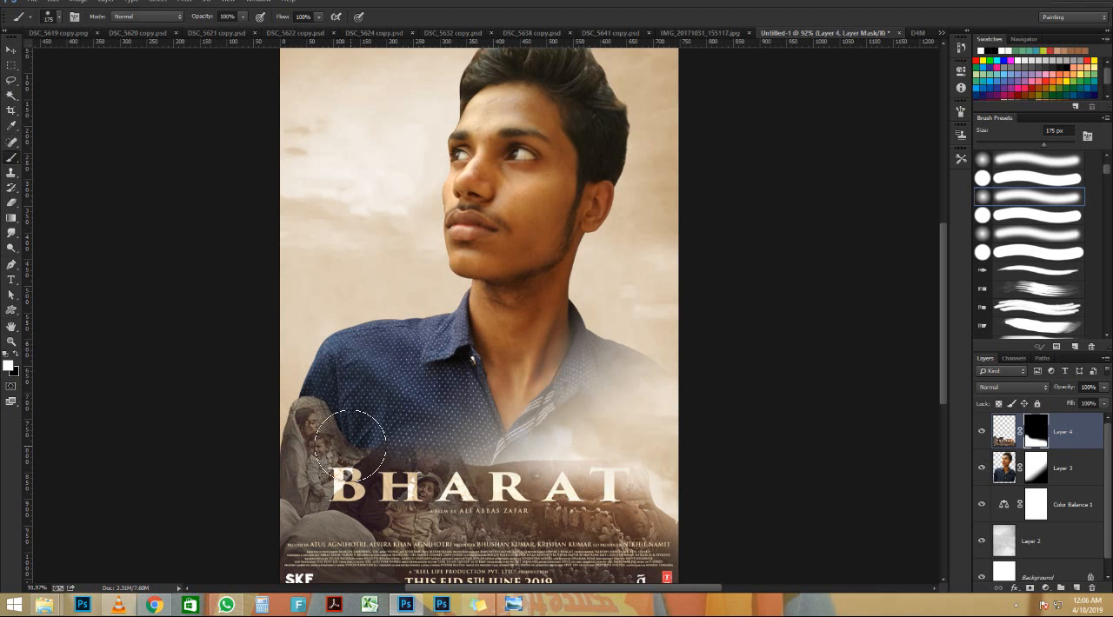
Refine the artwork's mask around the woman with child and the crouching man using a 40 px soft brush, alternating black and white
scroll(339, 343, up, 3)
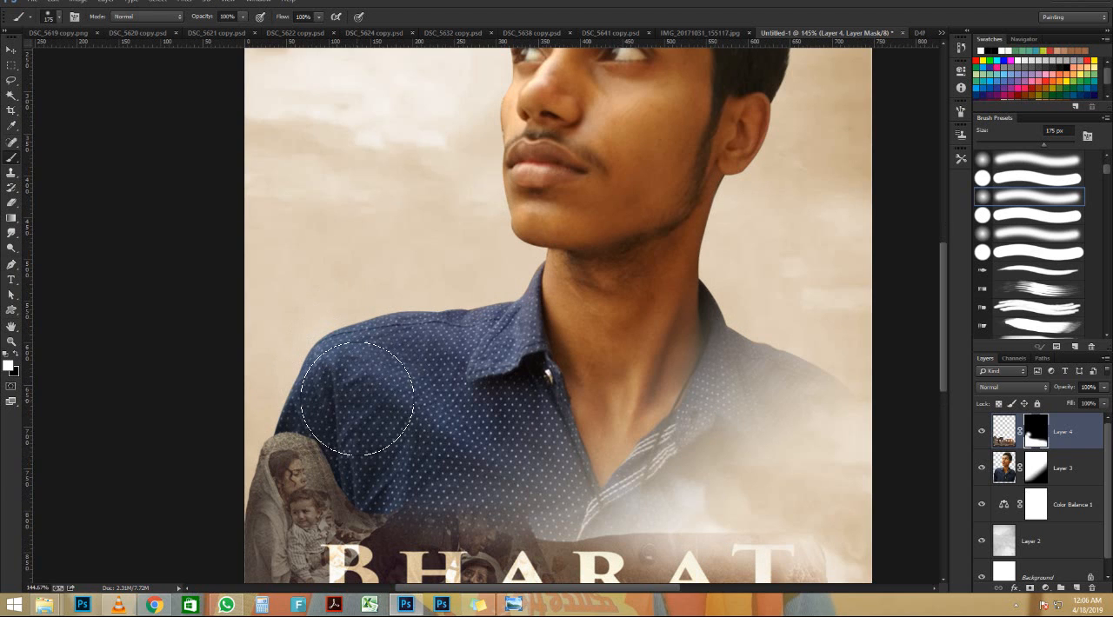
key([)
key([)
key([)
key([)
key([)
key([)
key([)
key([)
key([)
key([)
scroll(246, 473, up, 3)
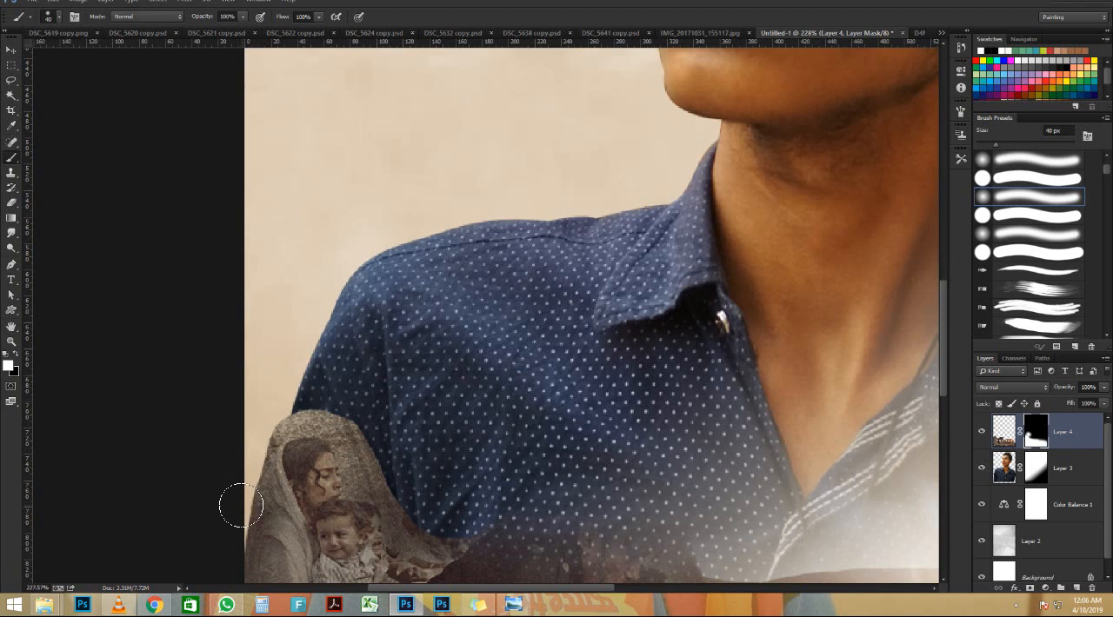
scroll(241, 506, up, 2)
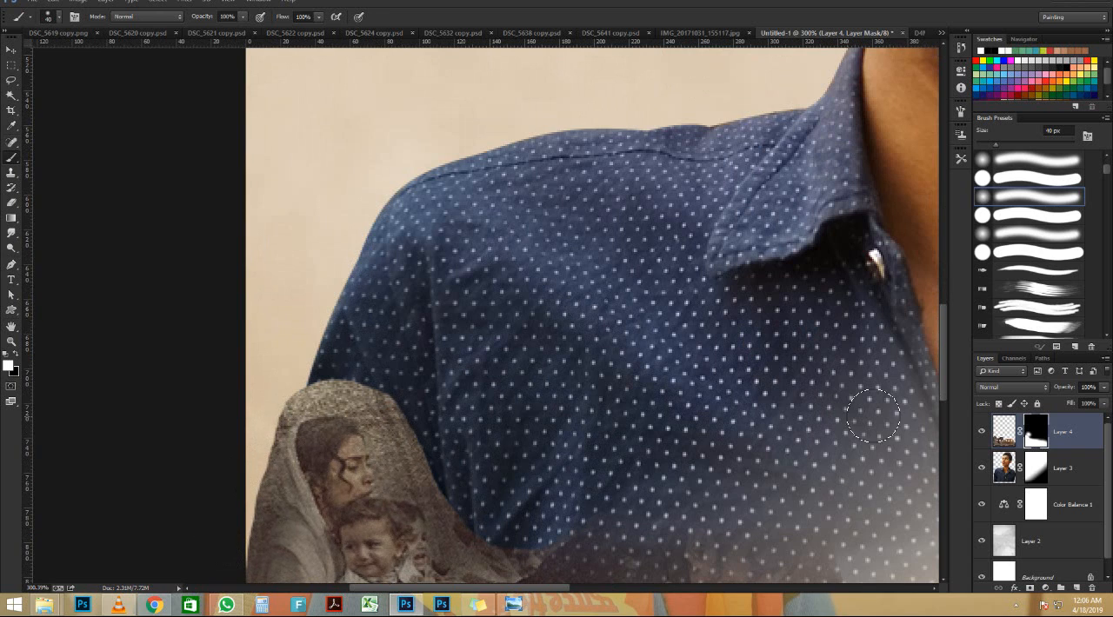
key(x)
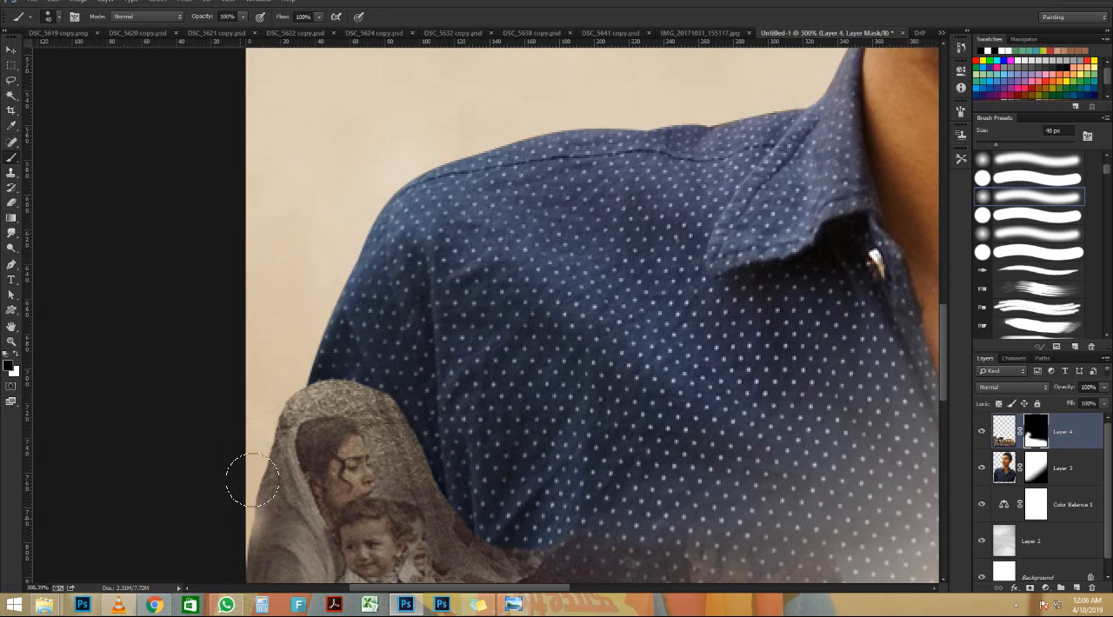
mouse_move(225, 520)
mouse_down()
mouse_move(304, 388)
mouse_move(371, 400)
mouse_move(403, 426)
mouse_move(442, 503)
mouse_move(384, 426)
mouse_move(427, 463)
mouse_move(406, 441)
mouse_move(420, 479)
mouse_move(389, 473)
mouse_up()
drag(549, 494, 380, 337)
mouse_move(273, 357)
mouse_down()
mouse_move(287, 386)
mouse_move(313, 397)
mouse_move(354, 391)
mouse_move(333, 402)
mouse_move(358, 385)
mouse_move(443, 411)
mouse_move(380, 426)
mouse_move(455, 382)
mouse_move(547, 416)
mouse_move(570, 440)
mouse_move(548, 395)
mouse_move(587, 430)
mouse_move(575, 381)
mouse_move(468, 378)
mouse_move(570, 375)
mouse_move(593, 425)
mouse_move(562, 360)
mouse_move(435, 380)
mouse_move(534, 349)
mouse_move(606, 381)
mouse_move(630, 423)
mouse_move(612, 360)
mouse_move(549, 350)
mouse_move(596, 348)
mouse_move(516, 355)
mouse_up()
key(x)
mouse_move(405, 335)
mouse_down()
mouse_move(409, 356)
mouse_move(522, 326)
mouse_move(621, 317)
mouse_move(687, 435)
mouse_move(756, 457)
mouse_move(834, 443)
mouse_up()
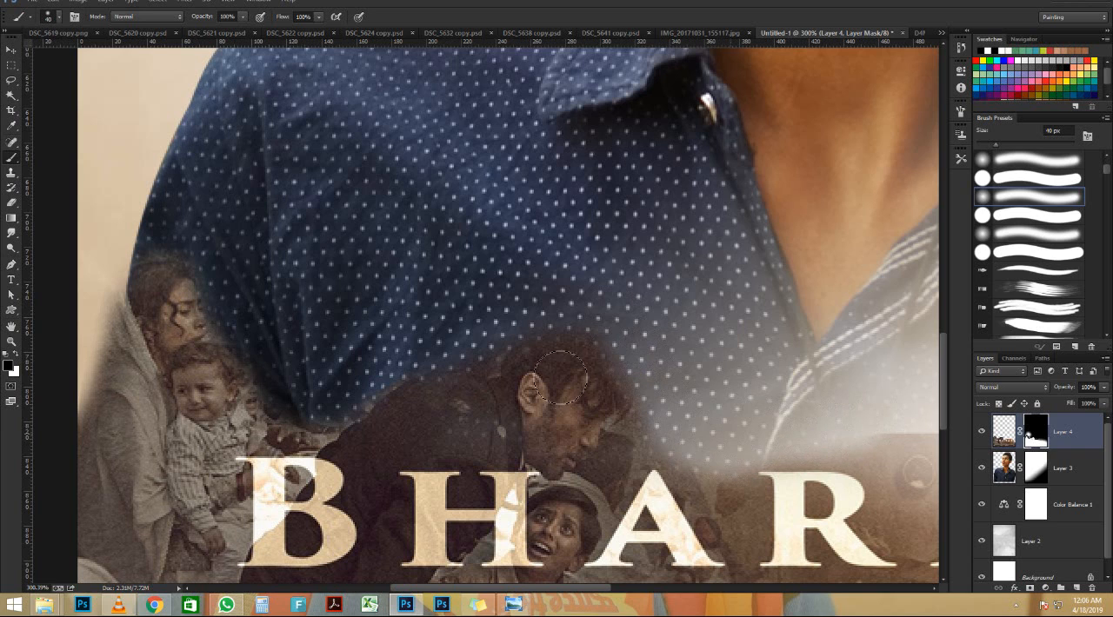
Soften the artwork's hard edge above the title and along the right slope by painting black on its mask
scroll(572, 377, down, 4)
scroll(573, 378, up, 2)
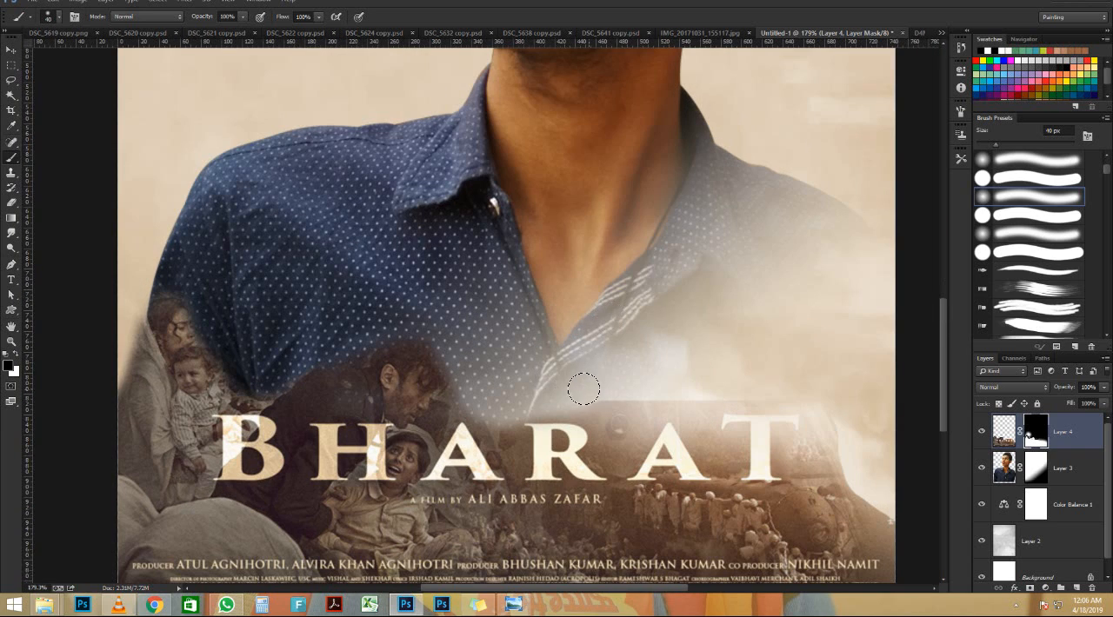
mouse_move(559, 390)
mouse_down()
mouse_move(726, 396)
mouse_move(574, 401)
mouse_move(634, 392)
mouse_up()
mouse_move(819, 398)
mouse_down()
mouse_move(876, 498)
mouse_move(831, 455)
mouse_move(892, 502)
mouse_up()
scroll(593, 387, down, 3)
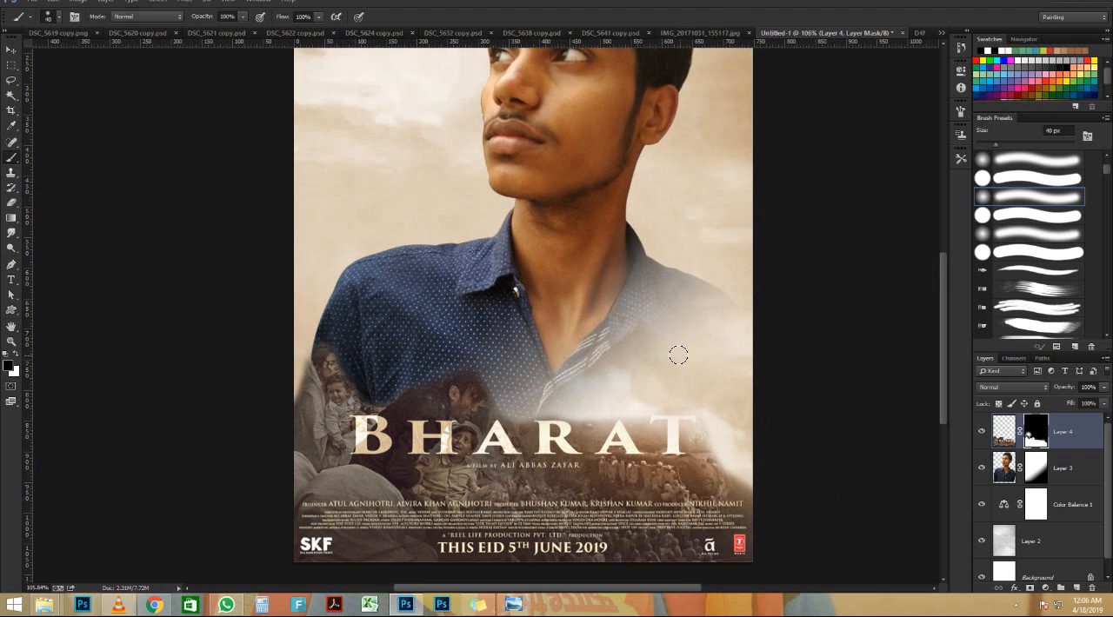
Try to extend the crowd over the title artwork's lower right slope using a 60 px Clone Stamp
click(10, 173)
click(1001, 437)
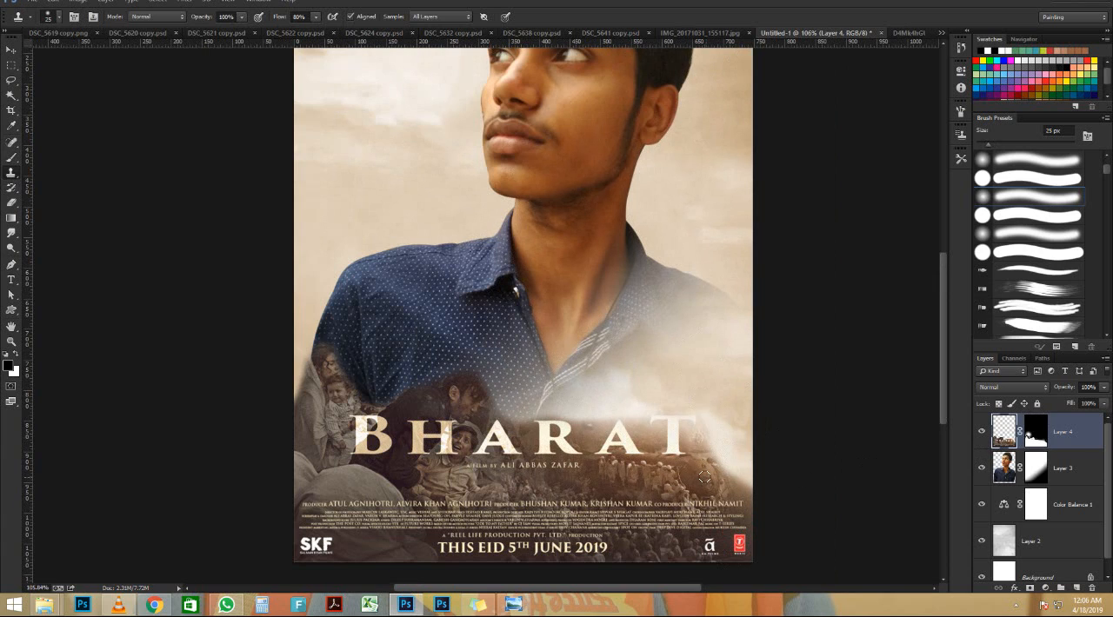
key(bracketright)
key(bracketright)
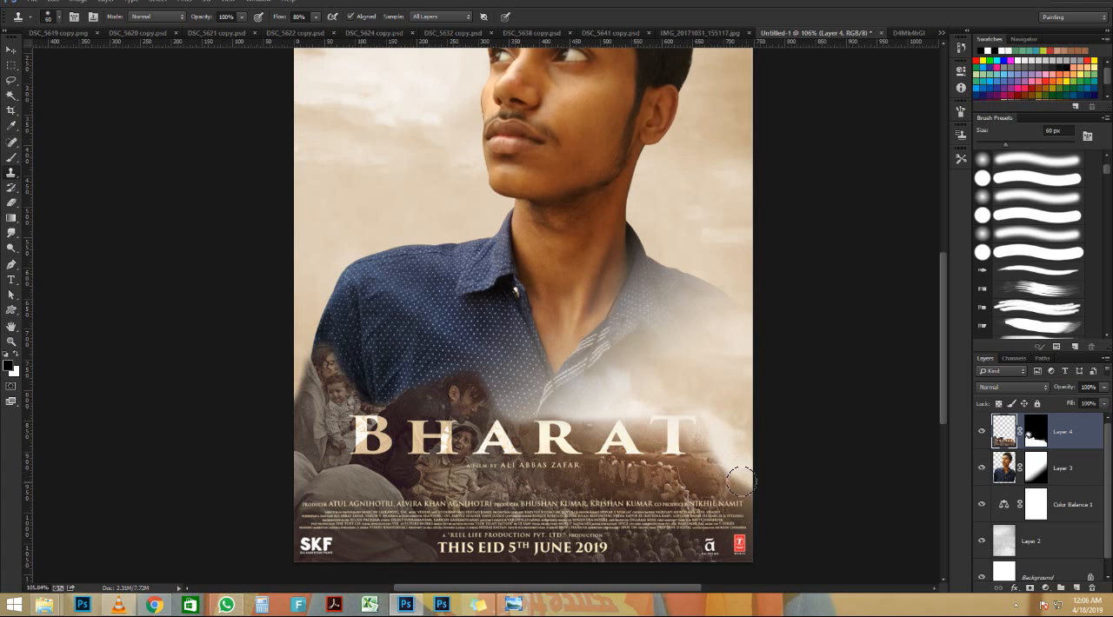
mouse_move(755, 478)
mouse_down()
mouse_move(724, 468)
mouse_move(753, 462)
mouse_move(722, 461)
mouse_move(753, 471)
mouse_up()
alt+click(686, 479)
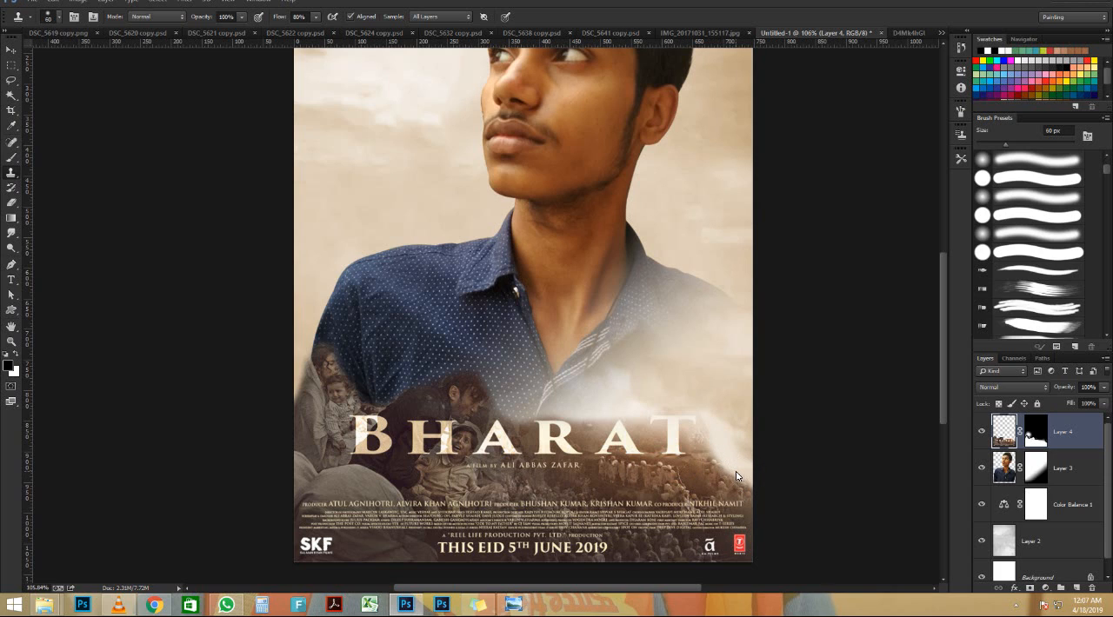
With the portrait temporarily hidden, try again to clone crowd texture along the title artwork's right slope
scroll(757, 468, up, 2)
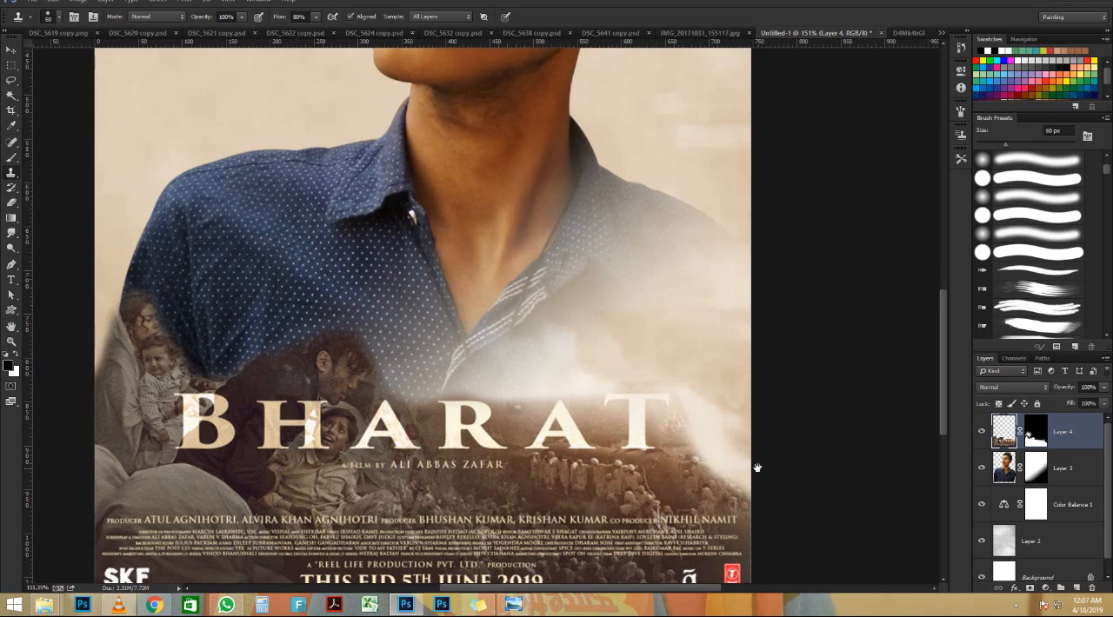
drag(758, 468, 679, 393)
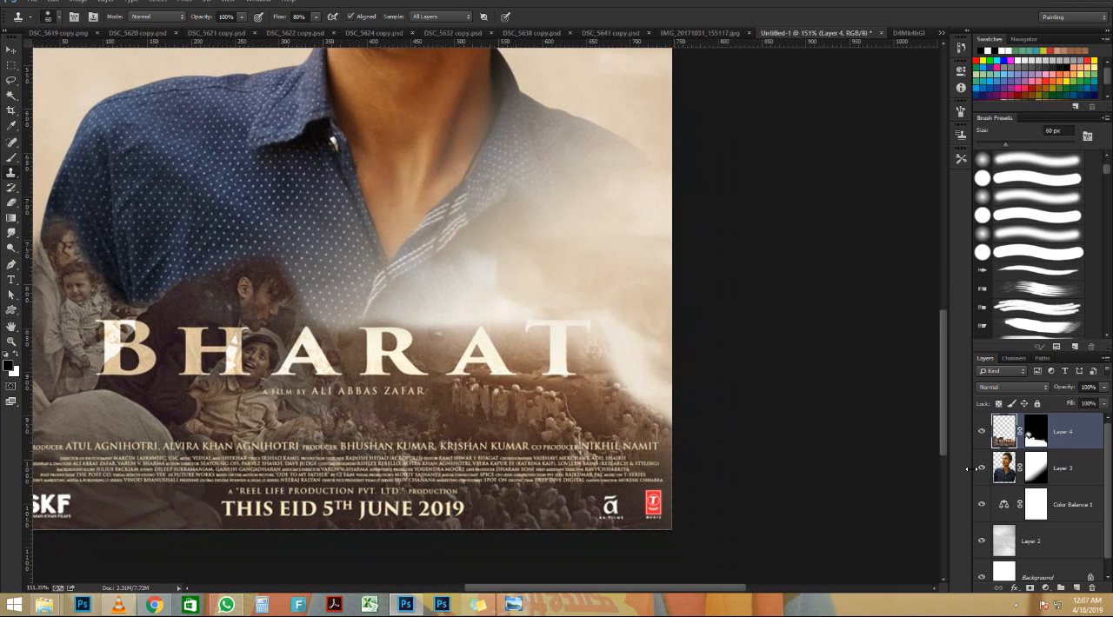
alt+click(619, 391)
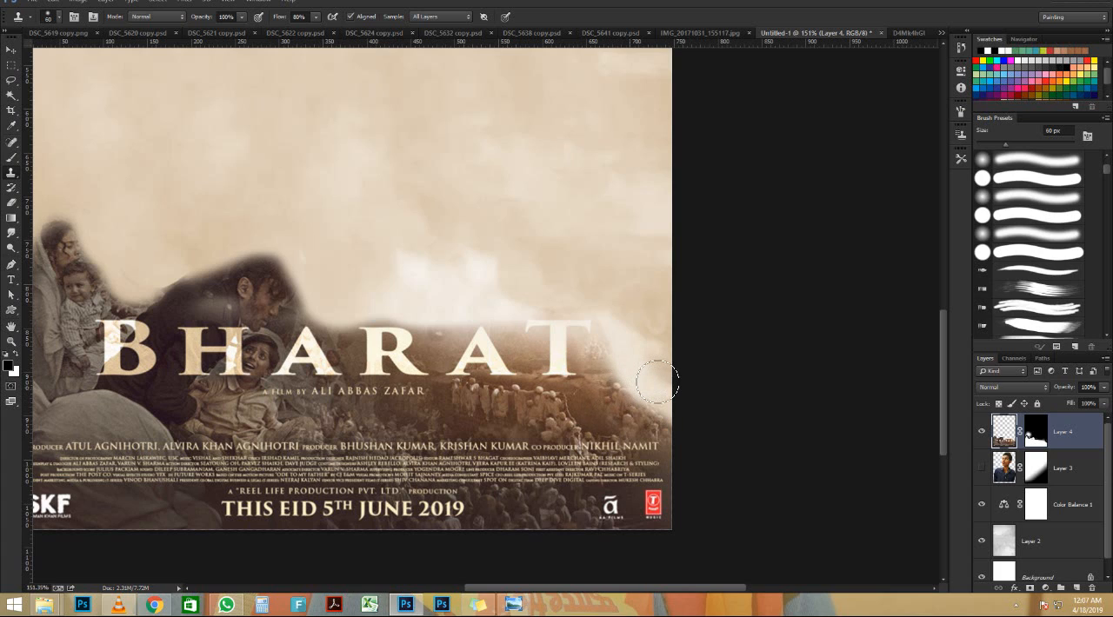
drag(658, 379, 656, 383)
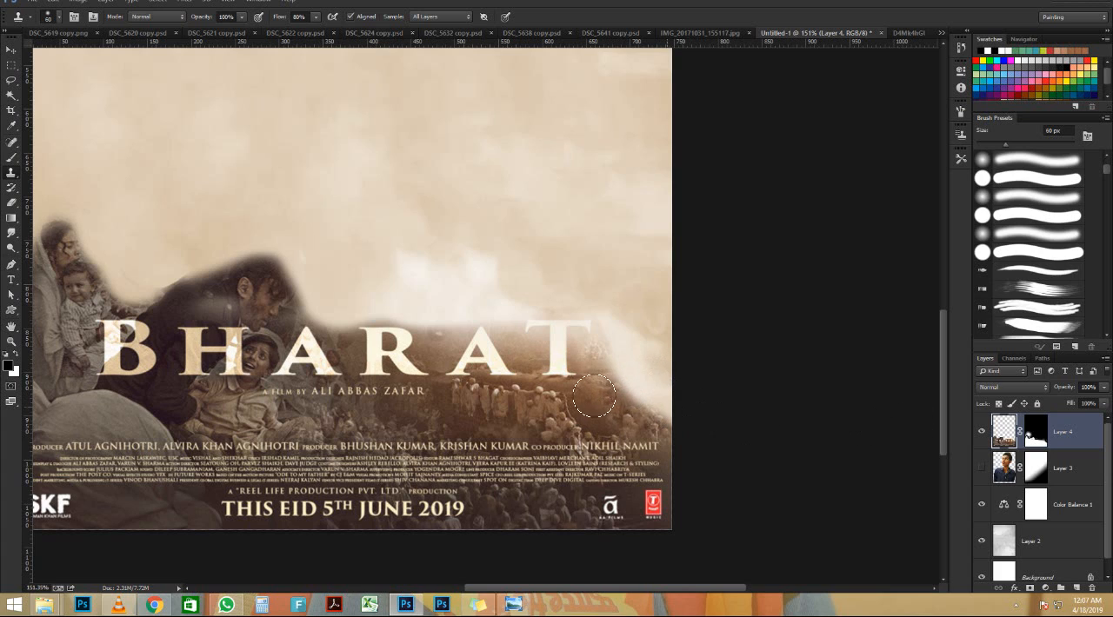
mouse_move(645, 398)
mouse_down()
mouse_move(636, 399)
mouse_move(673, 401)
mouse_move(643, 402)
mouse_move(667, 406)
mouse_move(630, 418)
mouse_move(646, 416)
mouse_move(590, 409)
mouse_move(615, 407)
mouse_move(561, 421)
mouse_up()
click(1033, 425)
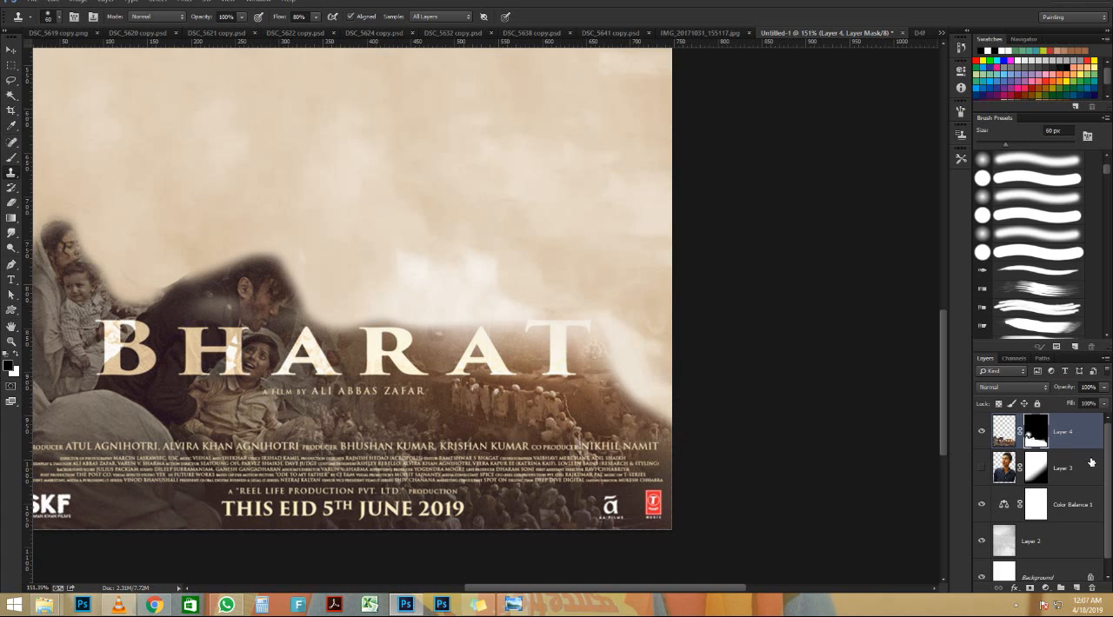
scroll(729, 451, down, 7)
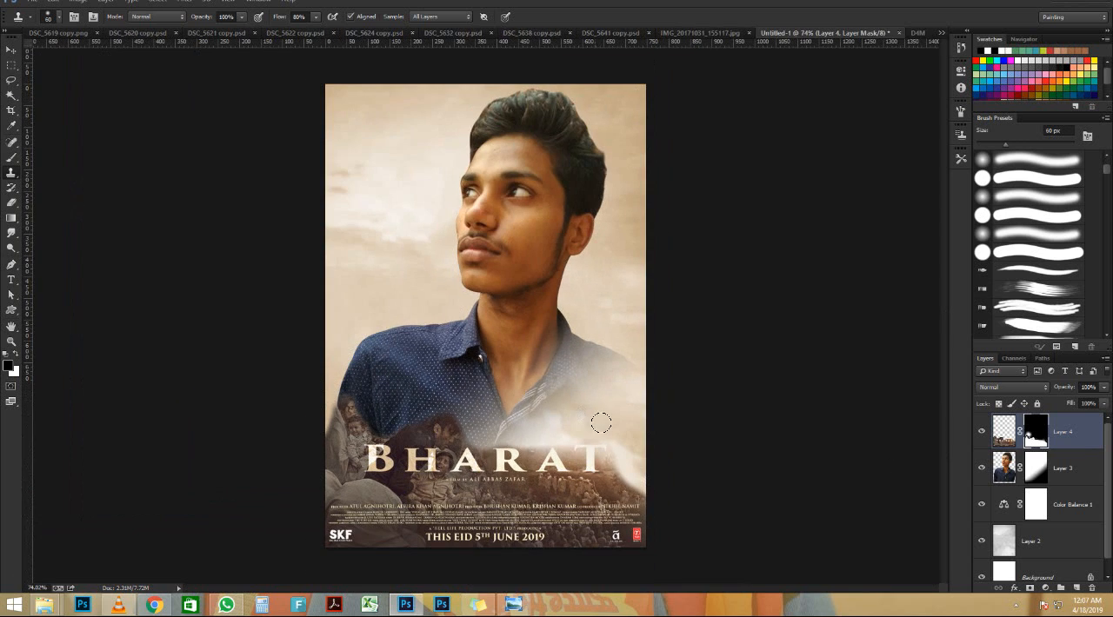
Try erasing on the title artwork's mask around the woman with child and the crouching man
scroll(604, 463, up, 5)
key(e)
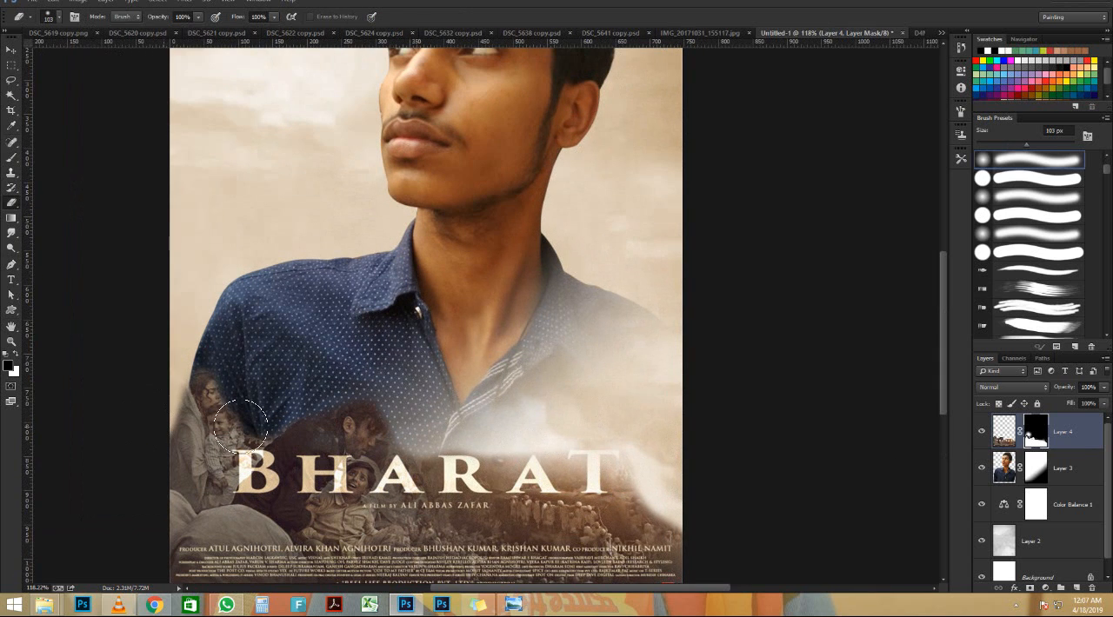
key(bracketright)
key(bracketright)
drag(186, 356, 328, 357)
key(v)
Reveal more of the artwork around the T of BHARAT by painting white on its mask with a 250 px soft brush
key(b)
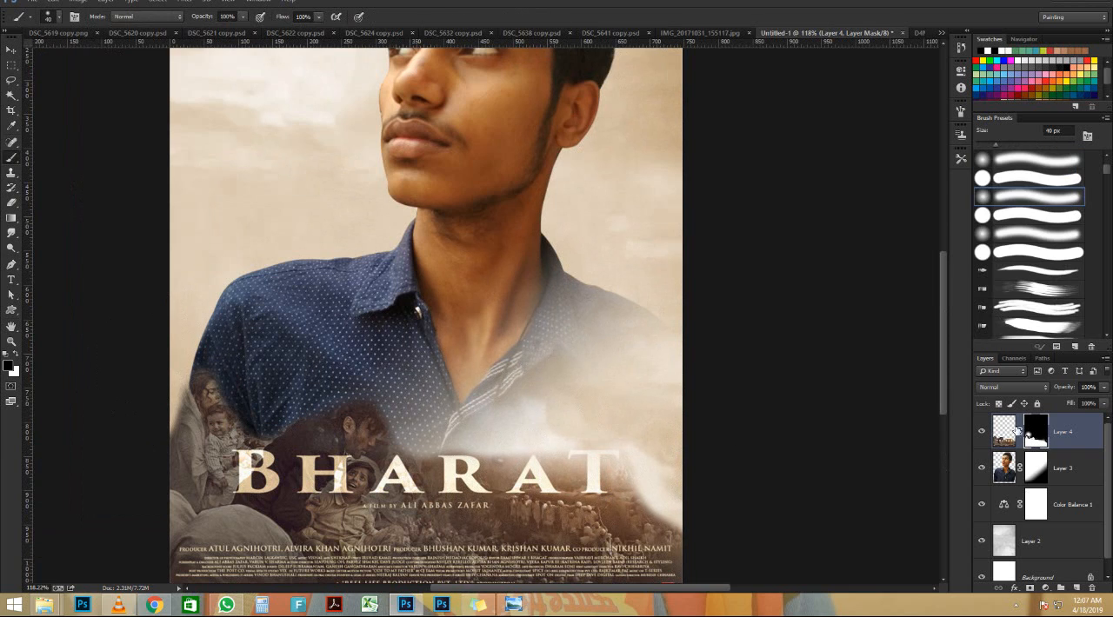
key(bracketright)
key(bracketright)
key(bracketright)
key(bracketright)
key(bracketright)
key(bracketright)
key(bracketright)
key(bracketright)
key(bracketright)
key(bracketright)
mouse_move(641, 453)
mouse_down()
mouse_move(676, 490)
mouse_move(601, 496)
mouse_move(702, 463)
mouse_move(606, 448)
mouse_move(646, 453)
mouse_up()
key(x)
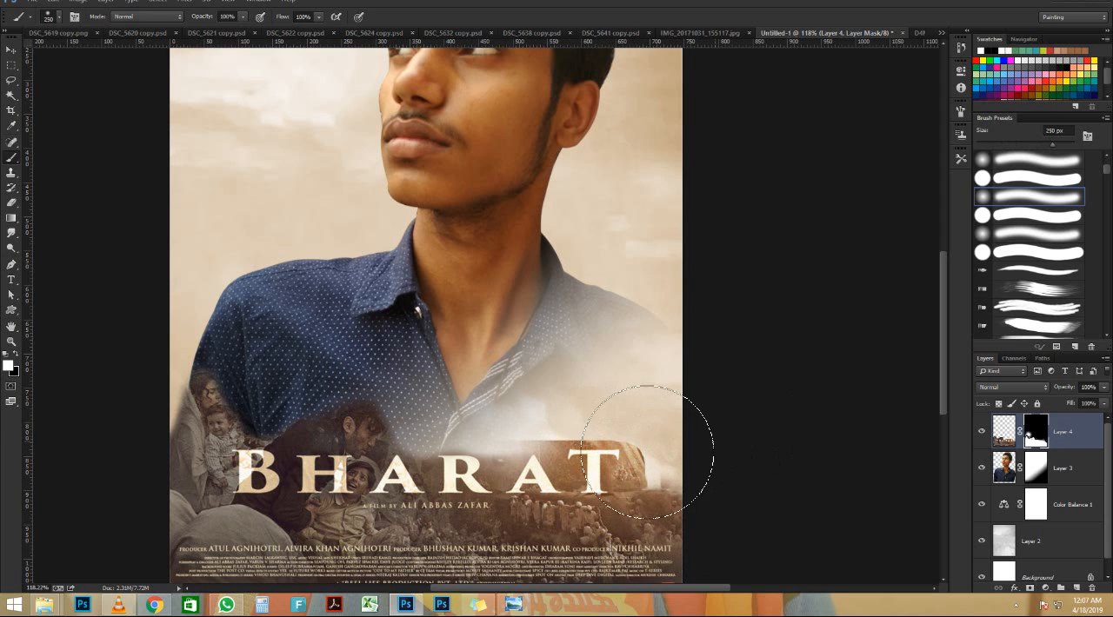
Hide the woman with child, the crouching man and the artwork's hard upper right edge by painting black on its mask
key(x)
mouse_move(358, 430)
mouse_down()
mouse_move(354, 383)
mouse_move(265, 395)
mouse_move(281, 386)
mouse_move(159, 368)
mouse_move(343, 346)
mouse_move(456, 358)
mouse_move(211, 365)
mouse_up()
mouse_move(605, 379)
mouse_down()
mouse_move(657, 363)
mouse_move(507, 365)
mouse_move(657, 359)
mouse_move(542, 359)
mouse_move(660, 373)
mouse_move(732, 454)
mouse_move(777, 422)
mouse_up()
scroll(392, 365, down, 3)
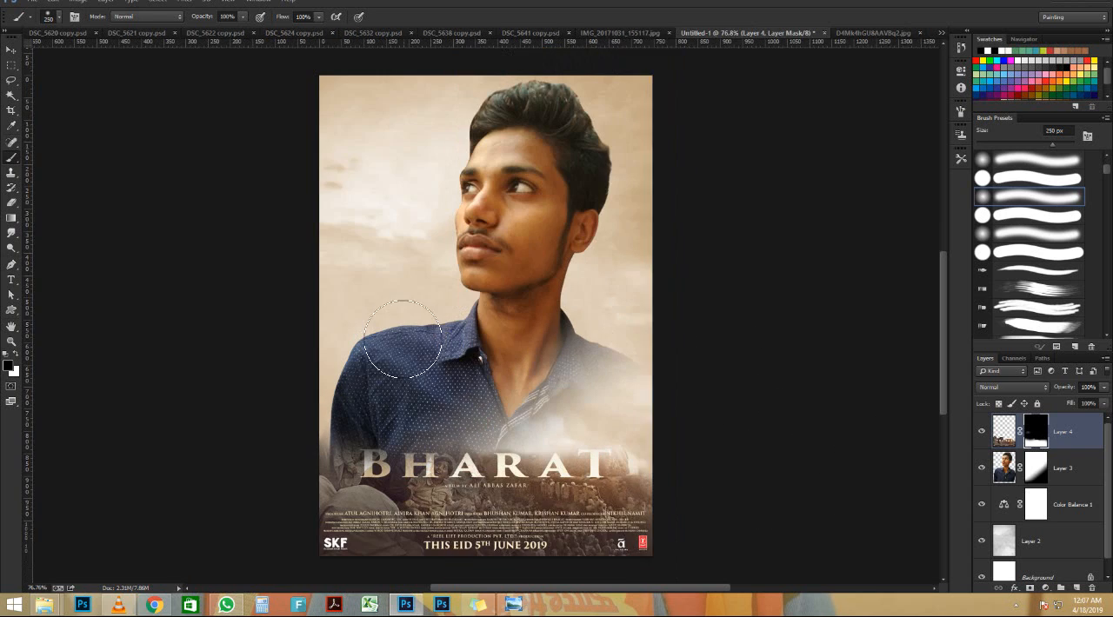
scroll(522, 260, up, 1)
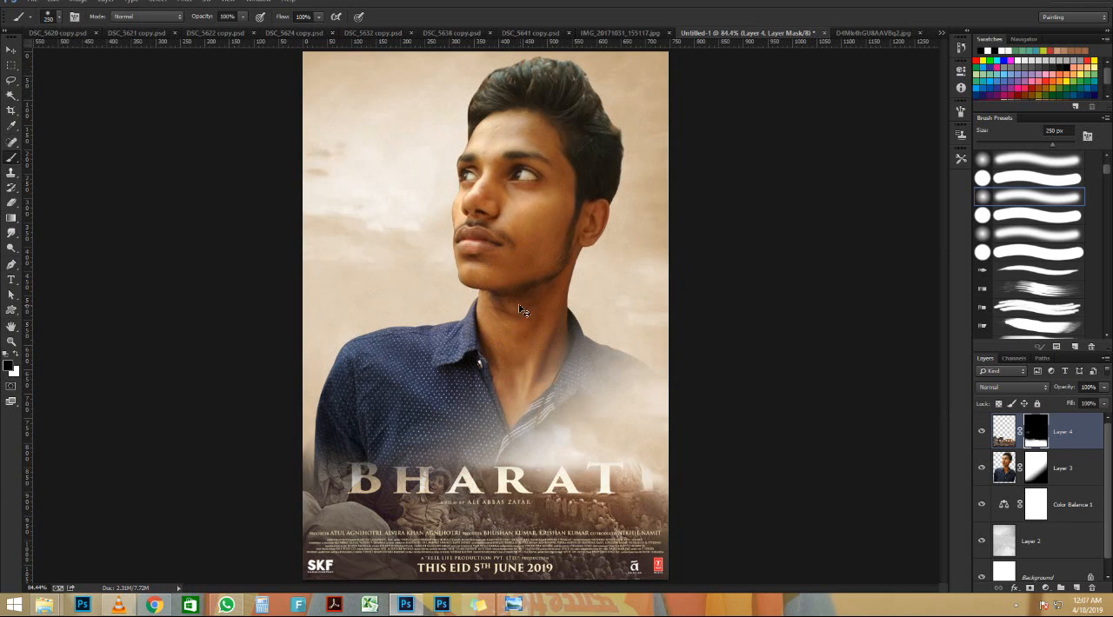
scroll(518, 305, down, 1)
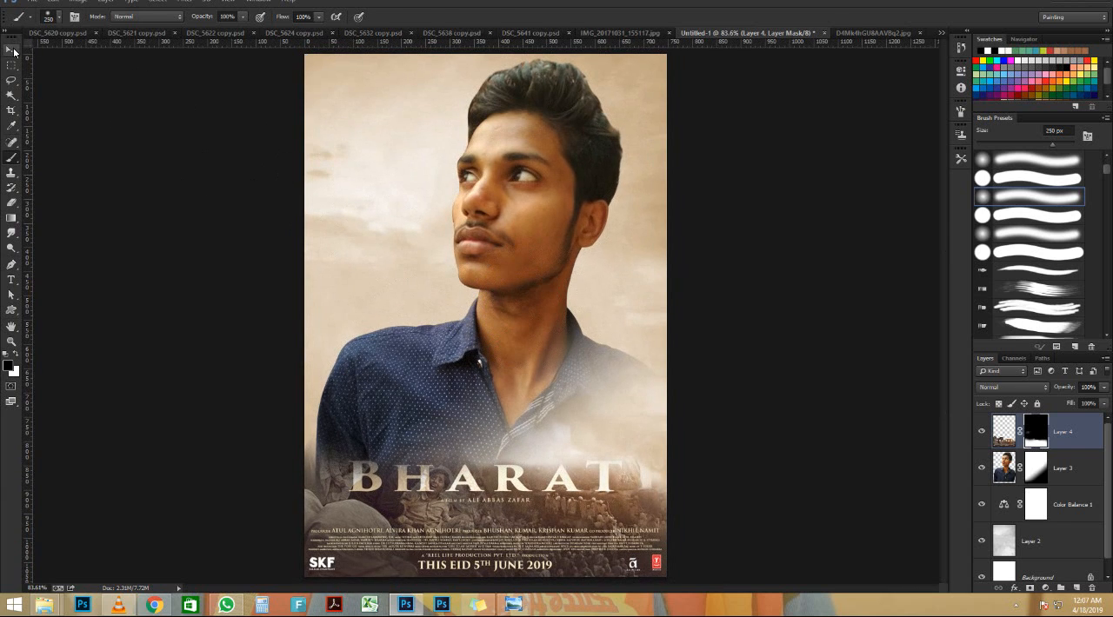
Nudge the man's portrait layer slightly to the left on the poster
click(14, 53)
click(503, 184)
key(Left)
key(Left)
key(Left)
key(Left)
key(Left)
key(Left)
key(Left)
key(Left)
key(Left)
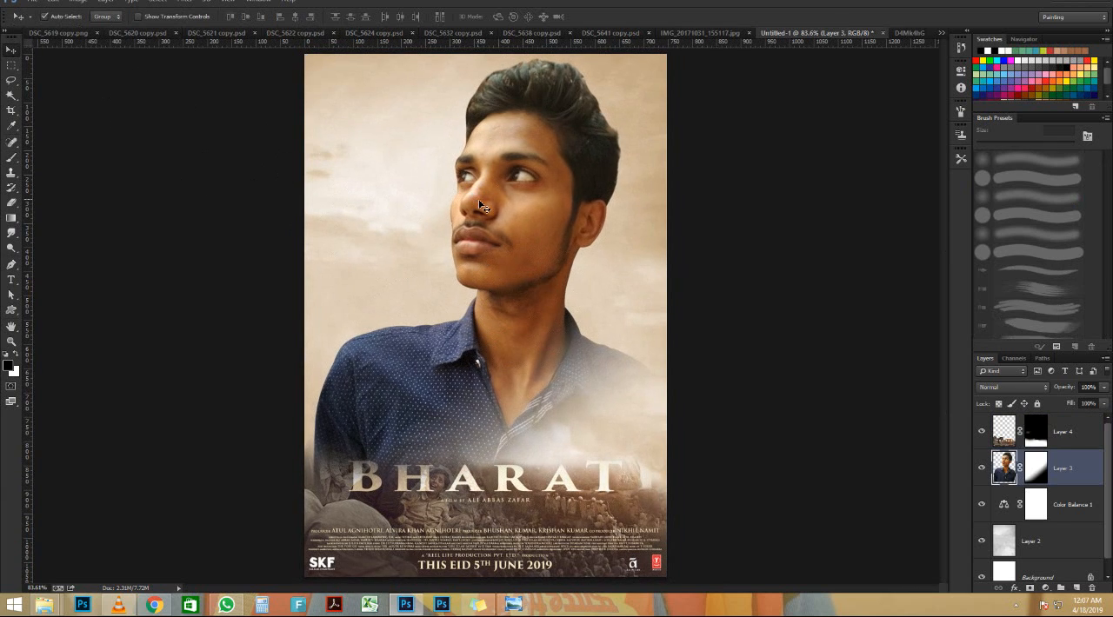
key(Left)
key(Left)
key(Left)
key(Left)
key(Left)
key(Left)
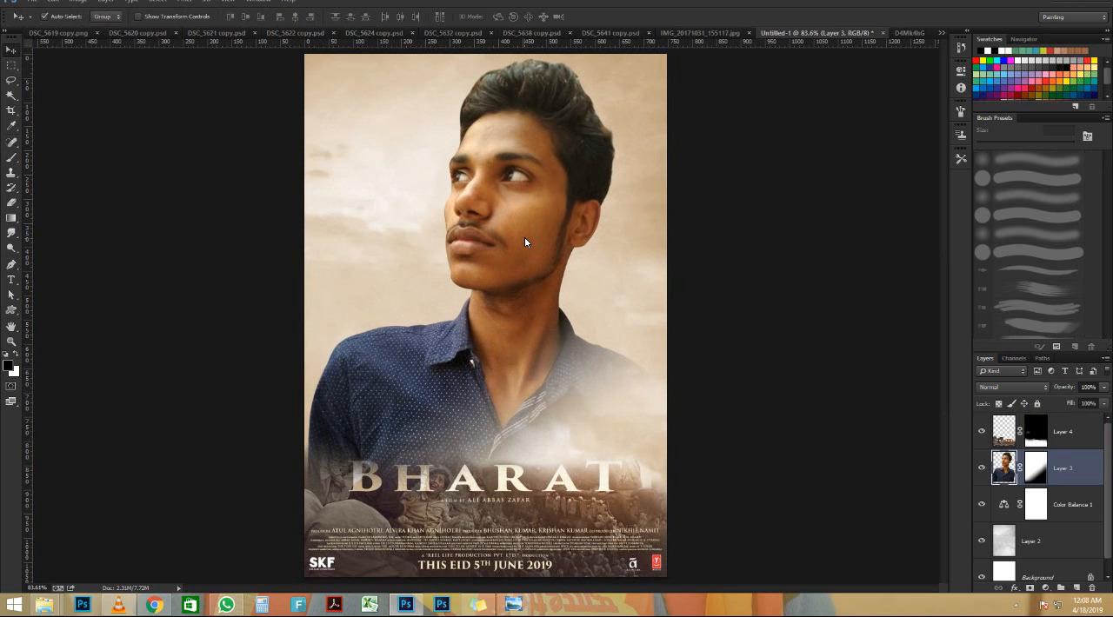
scroll(524, 237, down, 2)
scroll(525, 235, up, 1)
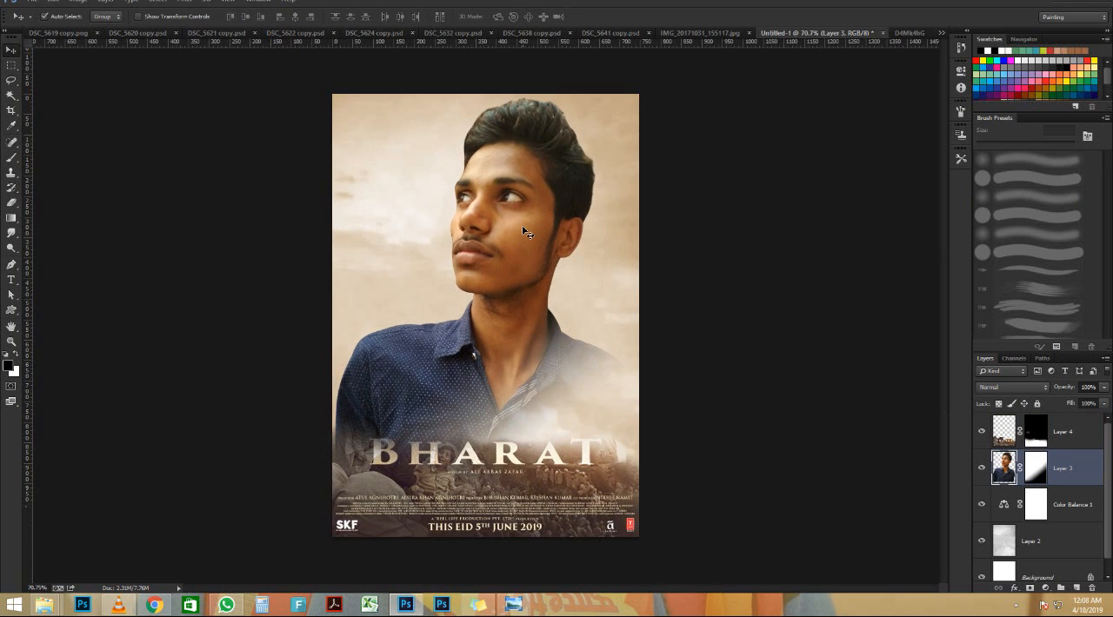
scroll(526, 232, up, 1)
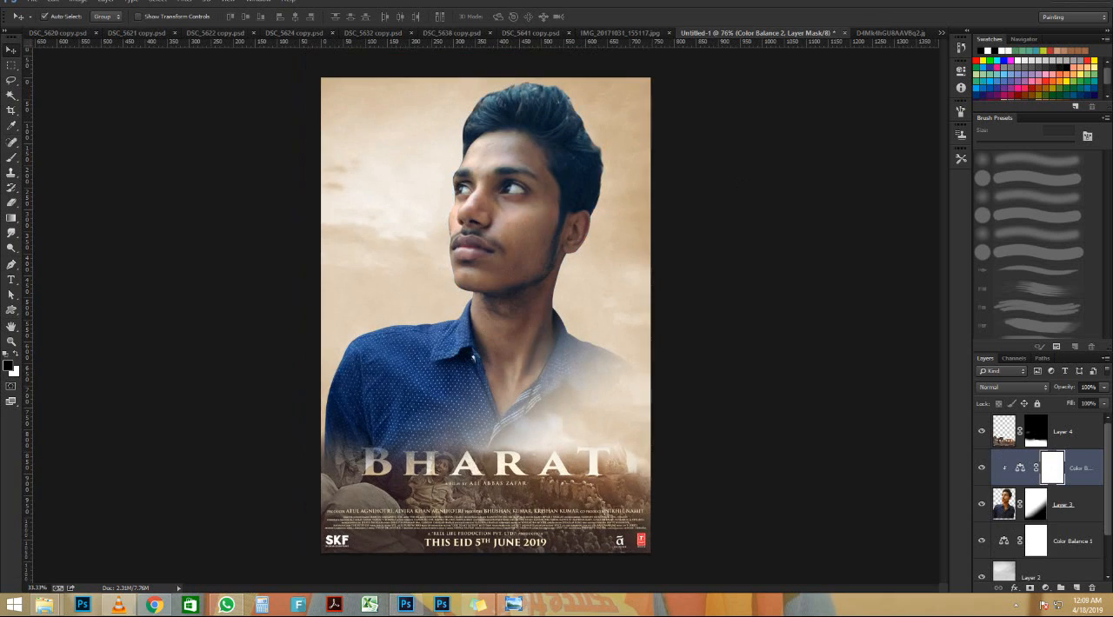
Cool the portrait's hair, skin and shirt toward blue with a Color Balance adjustment clipped to its layer
scroll(738, 183, down, 4)
key(ctrl+0)
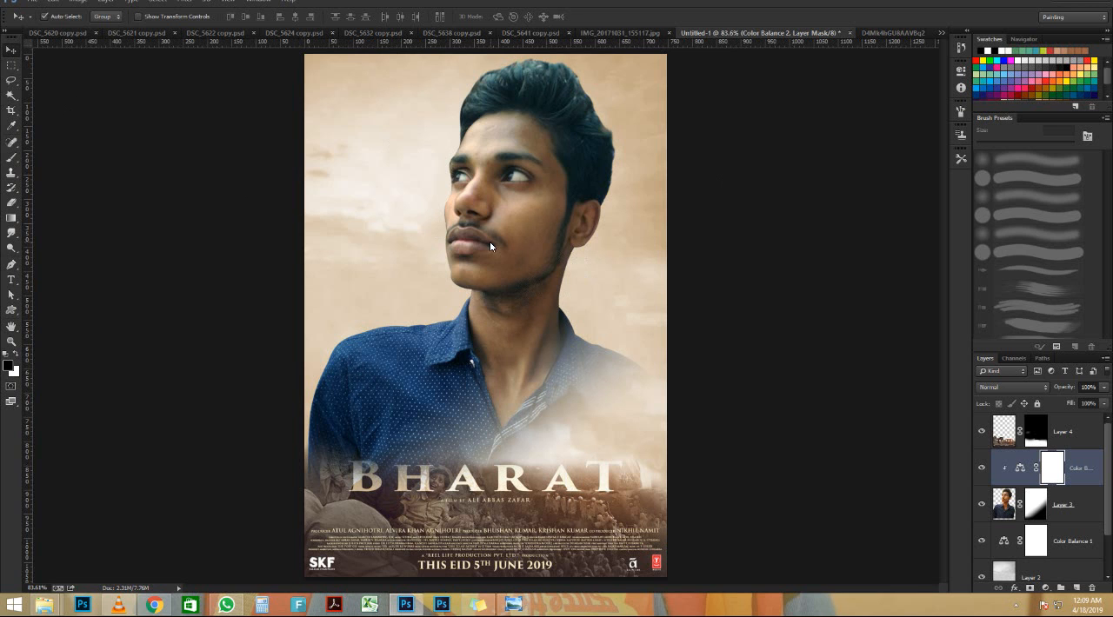
scroll(493, 244, down, 5)
scroll(491, 243, up, 6)
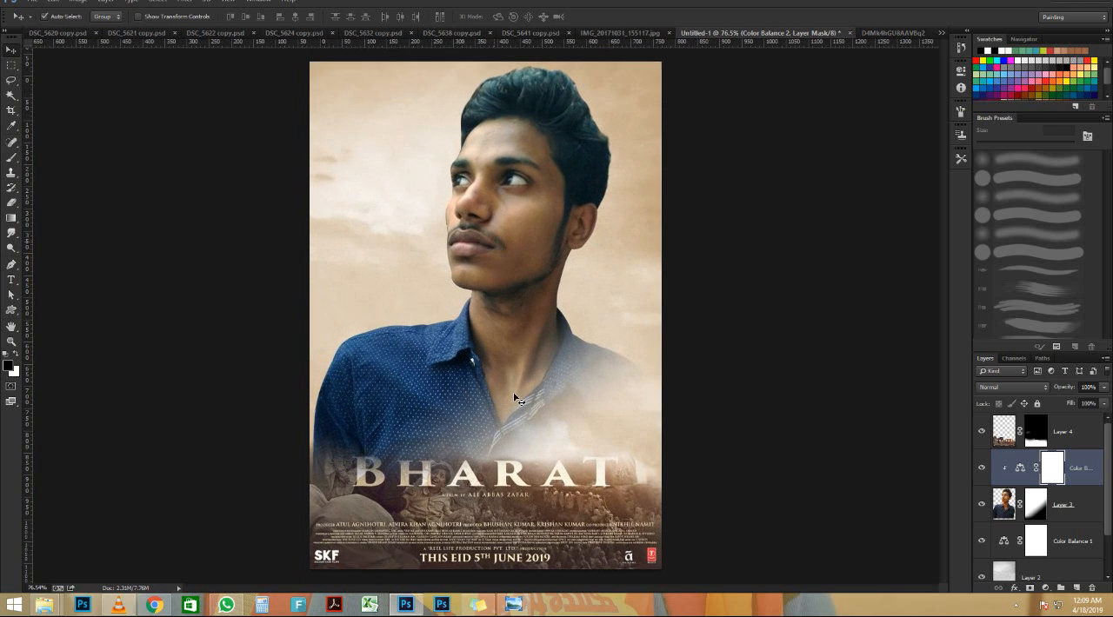
scroll(444, 551, up, 3)
scroll(445, 551, up, 3)
scroll(406, 416, down, 4)
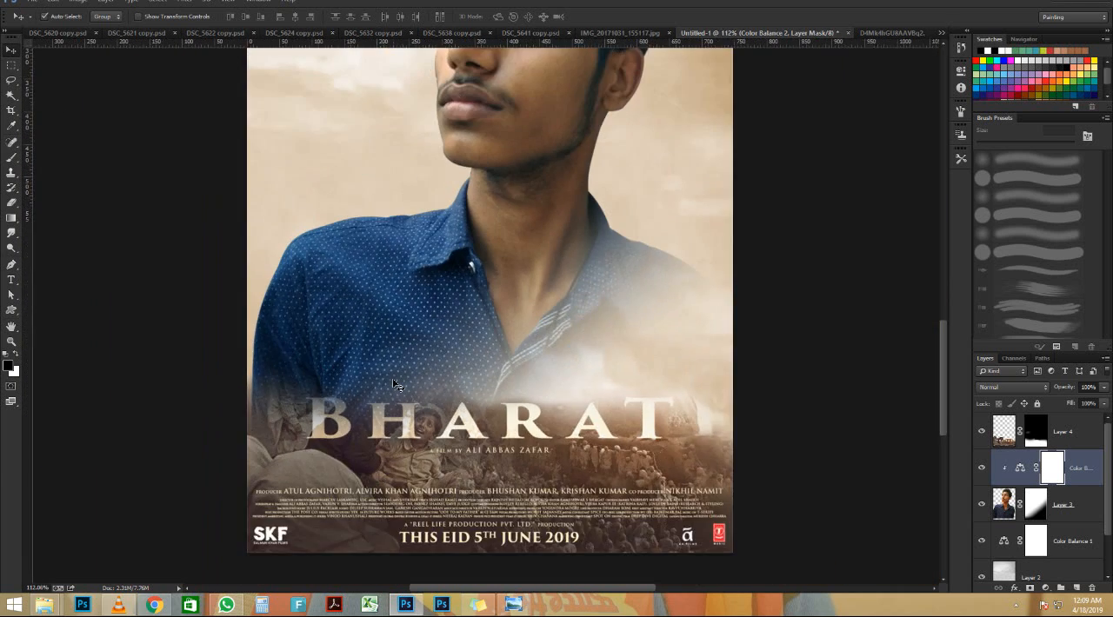
scroll(395, 384, down, 1)
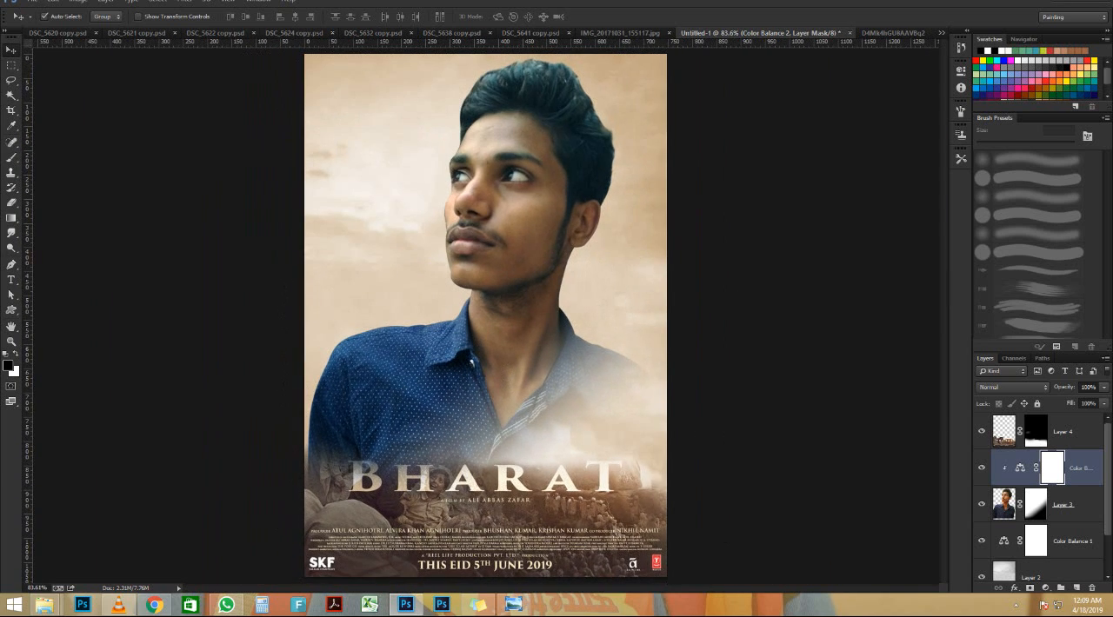
Desaturate the title artwork and clip a duplicate of the Color Balance 1 adjustment to it
click(1052, 428)
key(t)
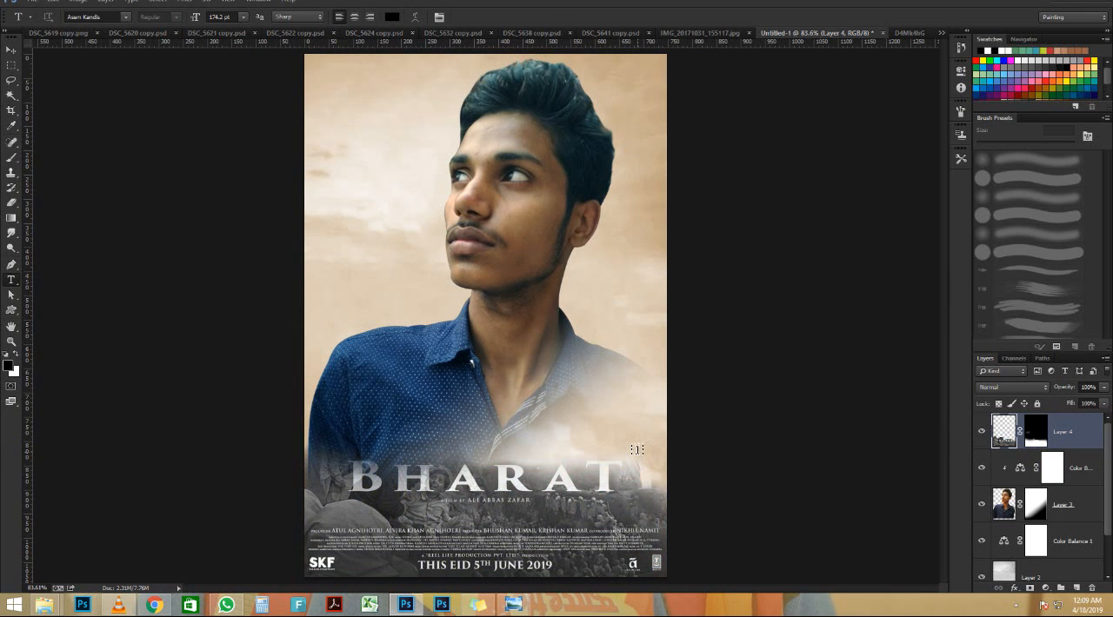
click(1065, 547)
key(ctrl+j)
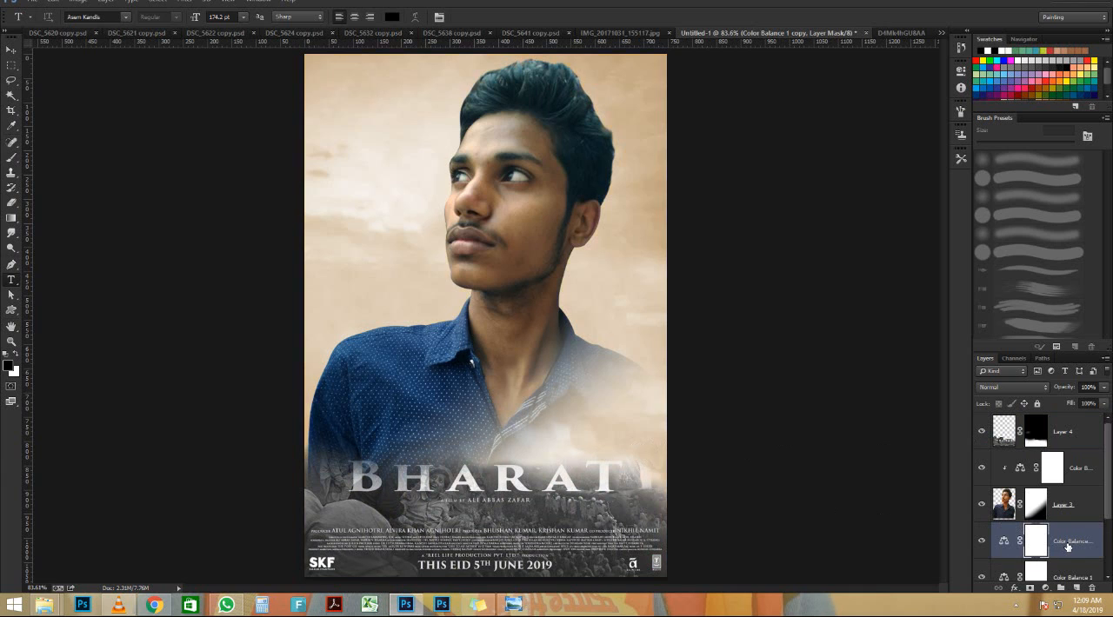
drag(1065, 546, 1049, 424)
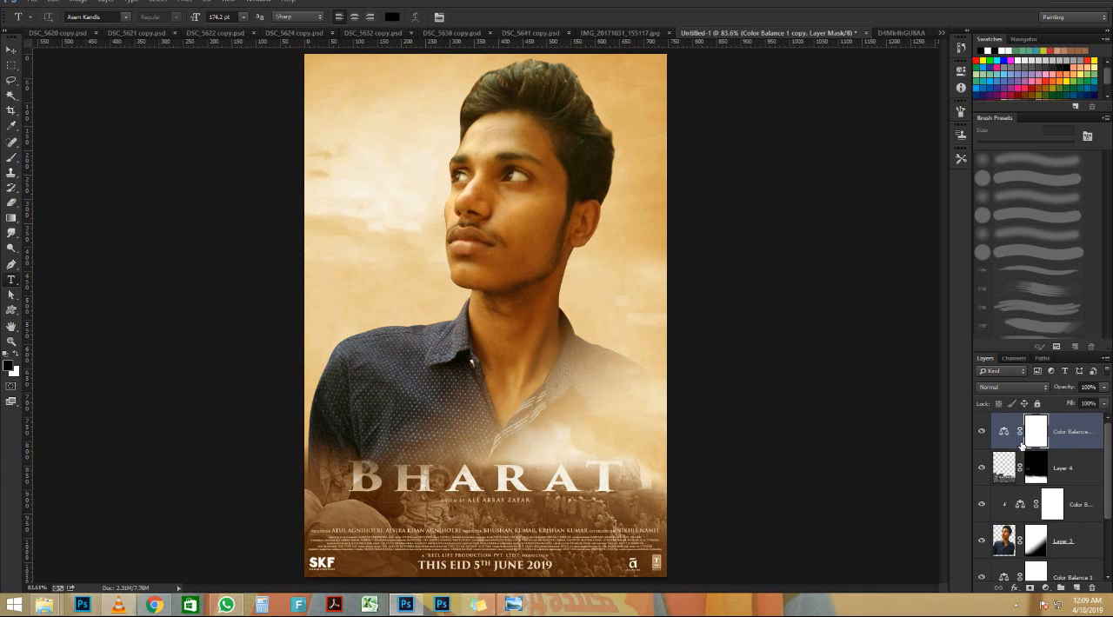
alt+click(1012, 446)
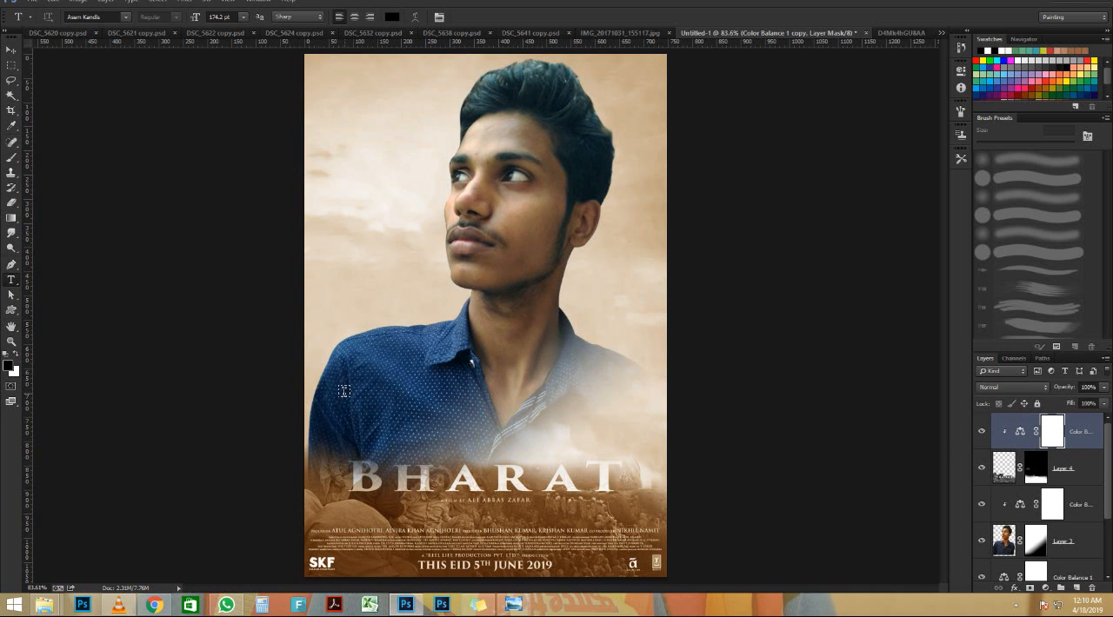
Lower the opacity of the Color Balance adjustment clipped to the title artwork to 54%
scroll(343, 391, down, 1)
scroll(344, 391, up, 1)
drag(1067, 390, 1049, 390)
alt+scroll(427, 214, up, 2)
alt+scroll(397, 174, down, 4)
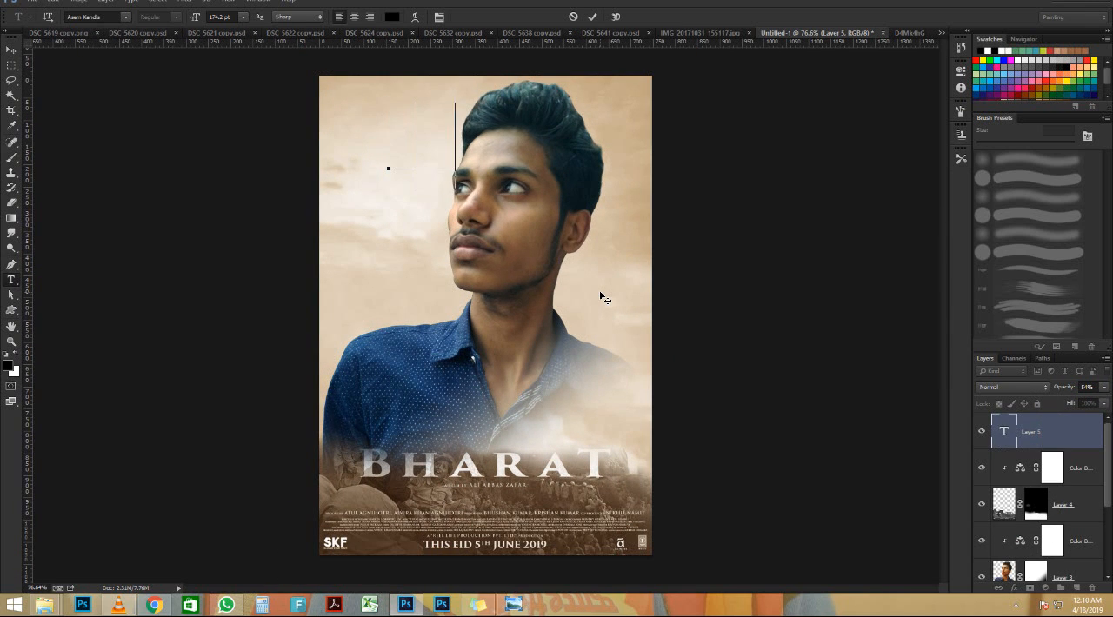
Add the text 2010 at 174.2 pt in the sky beside the man's head, near the poster's upper left corner
text(2010)
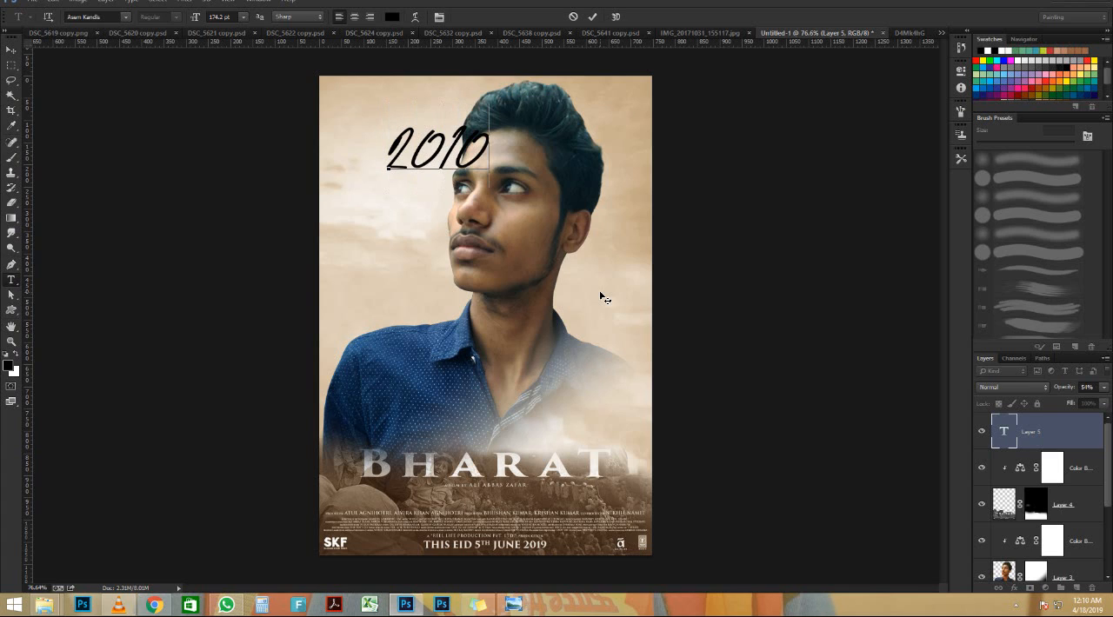
drag(456, 231, 408, 205)
click(590, 19)
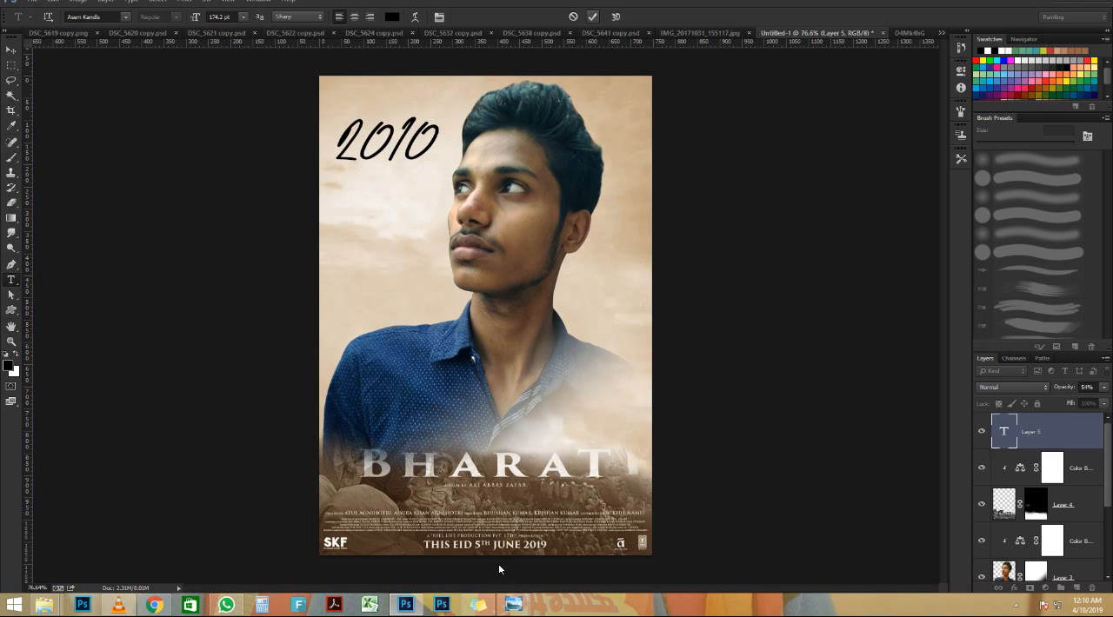
Check the 2010 lettering on the original poster and try other fonts on the text, up to Bauhaus 93
click(516, 610)
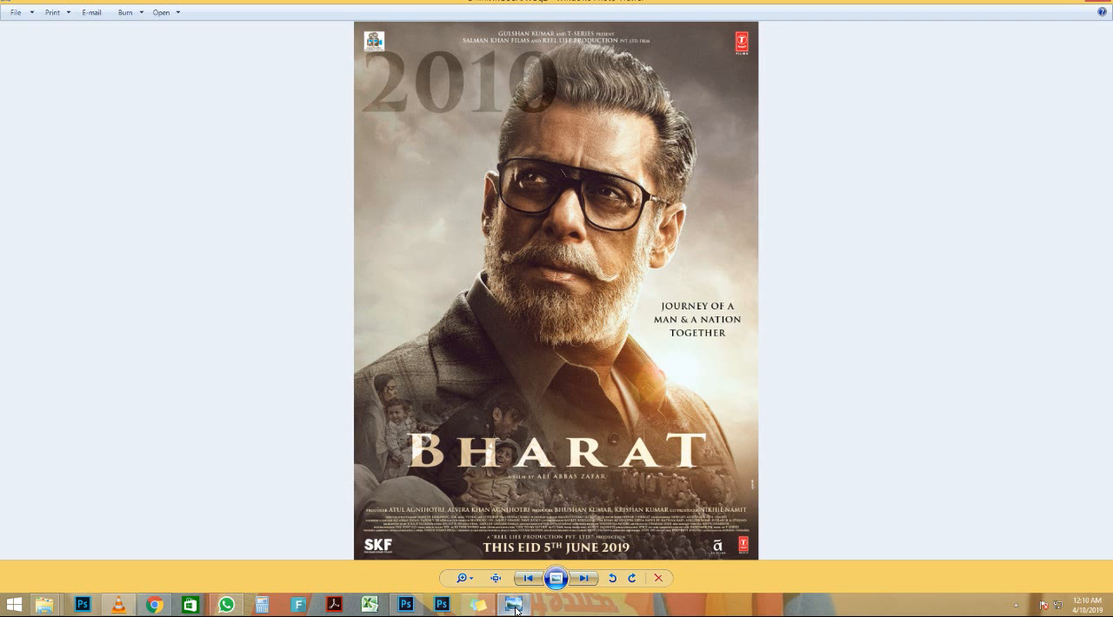
click(516, 610)
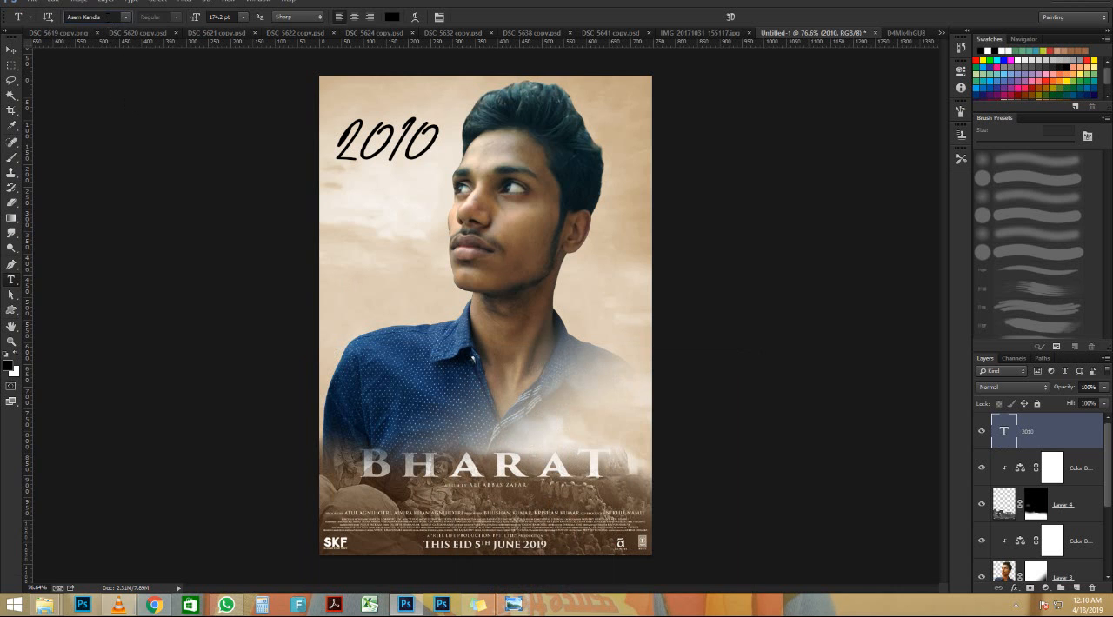
key(Down)
key(Down)
key(Down)
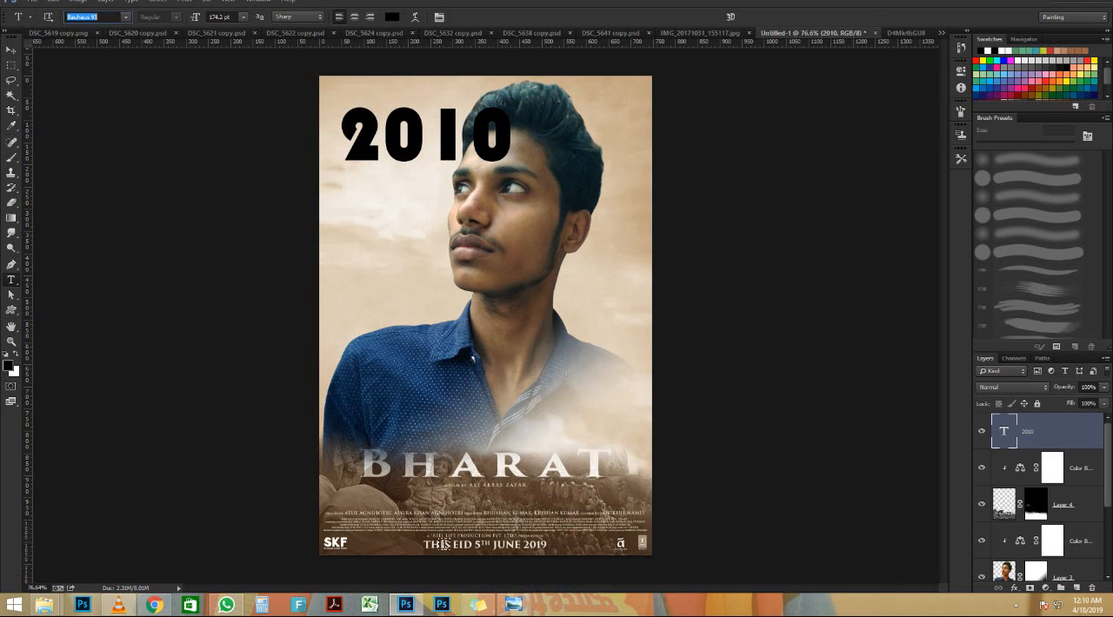
Compare with the original poster's lettering and try further fonts on the 2010 text, from Bauhaus 93 through to Cambria Math
click(510, 612)
click(509, 613)
click(95, 17)
key(Down)
key(Down)
key(Down)
key(Down)
key(Down)
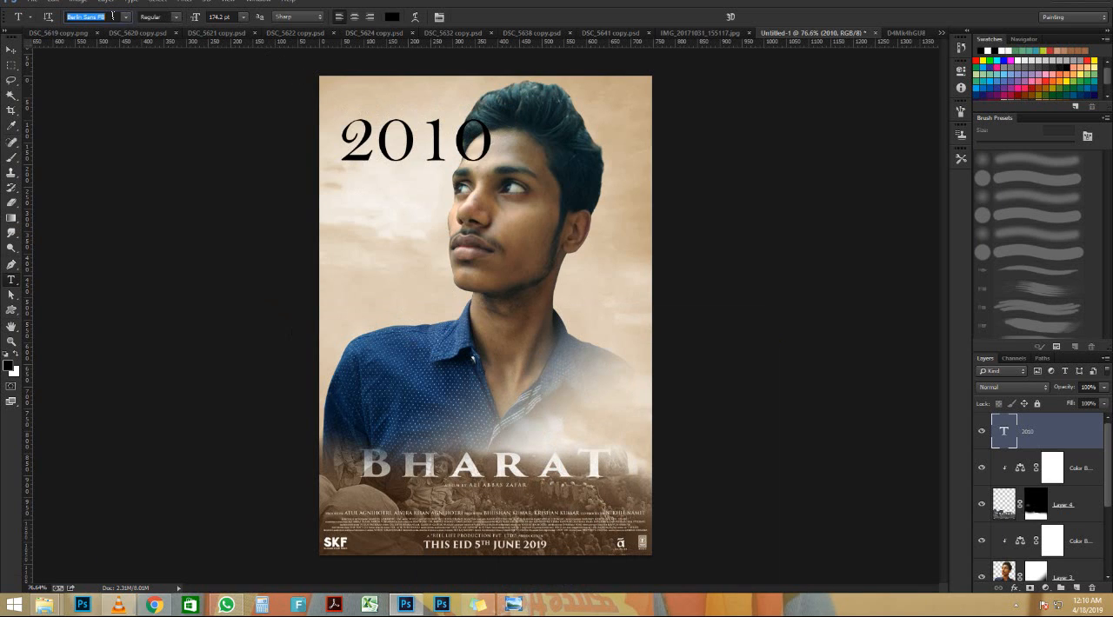
key(Down)
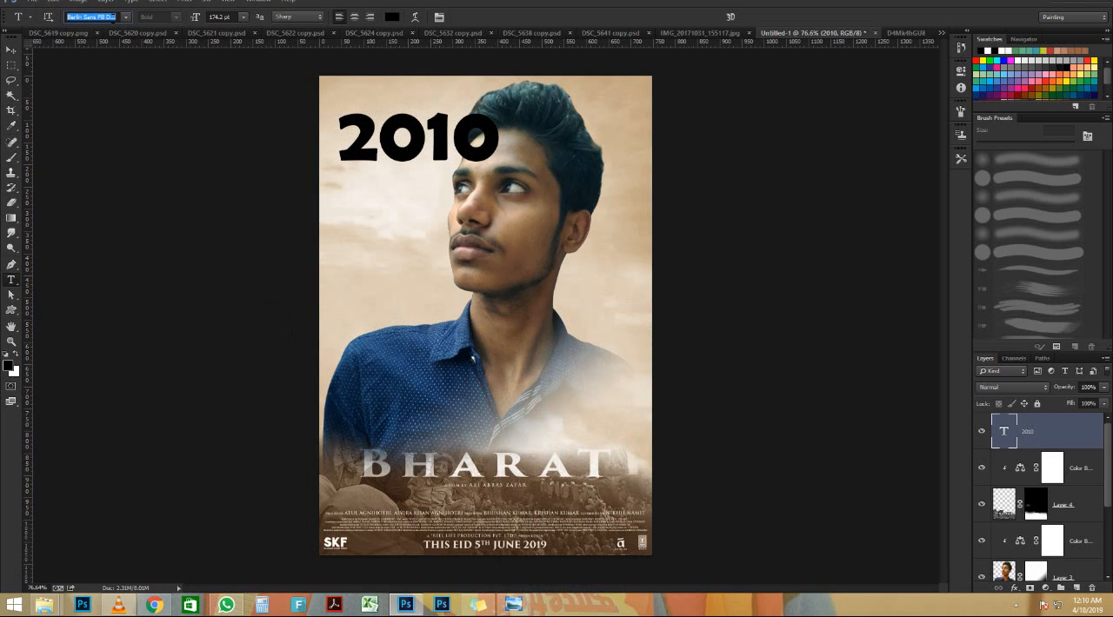
key(Down)
key(Down)
key(Down)
key(Down)
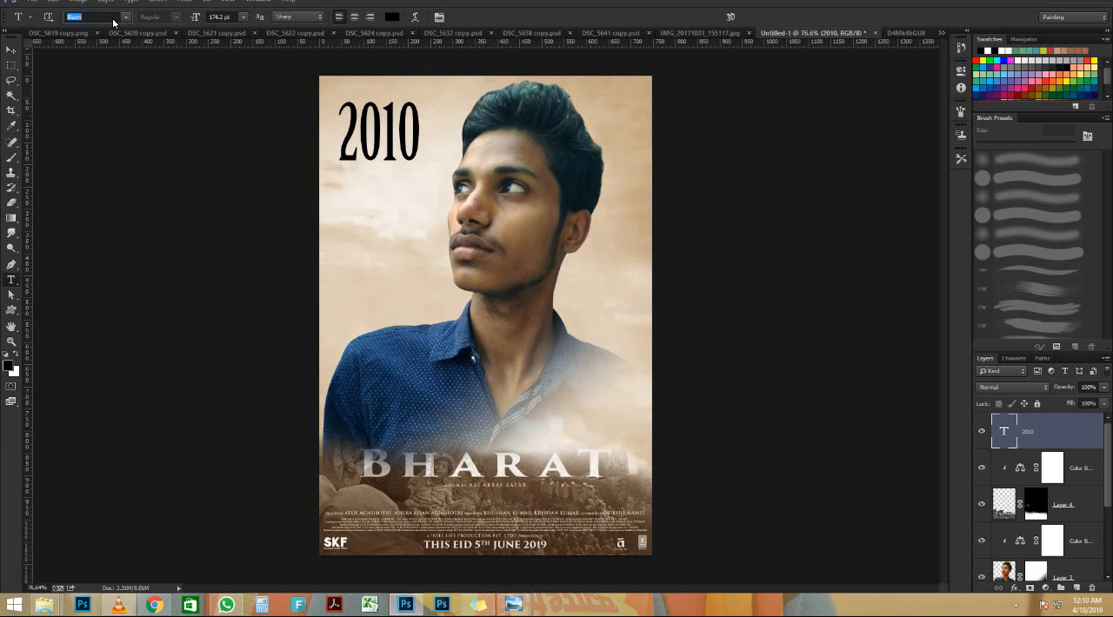
key(Down)
key(Down)
key(Down)
key(Down)
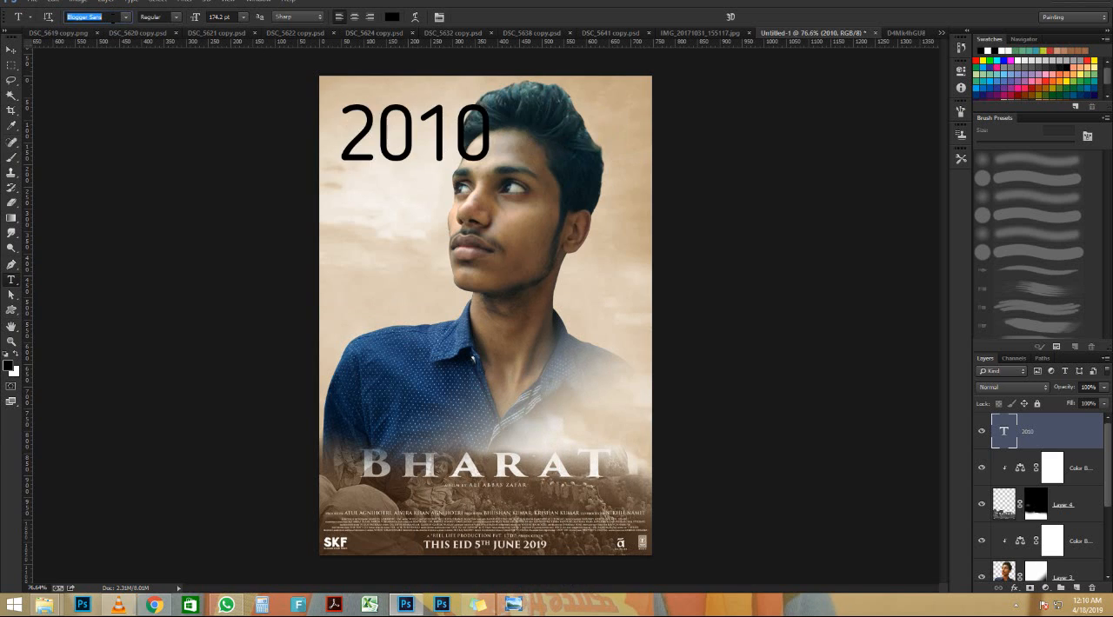
key(Down)
key(Down)
key(Down)
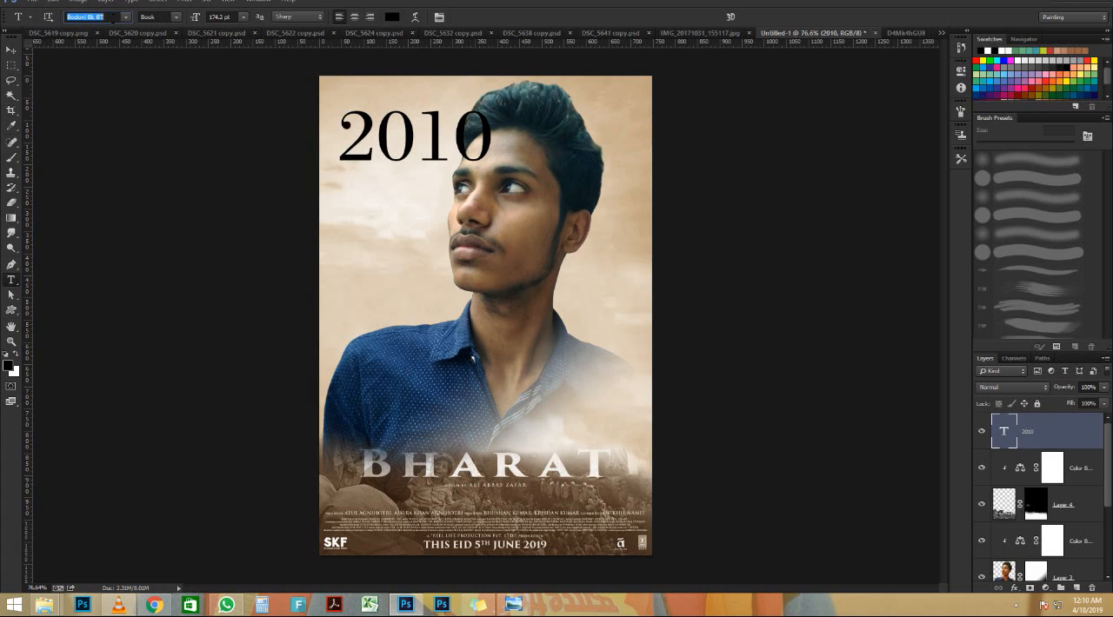
key(Down)
key(Down)
key(Down)
key(Down)
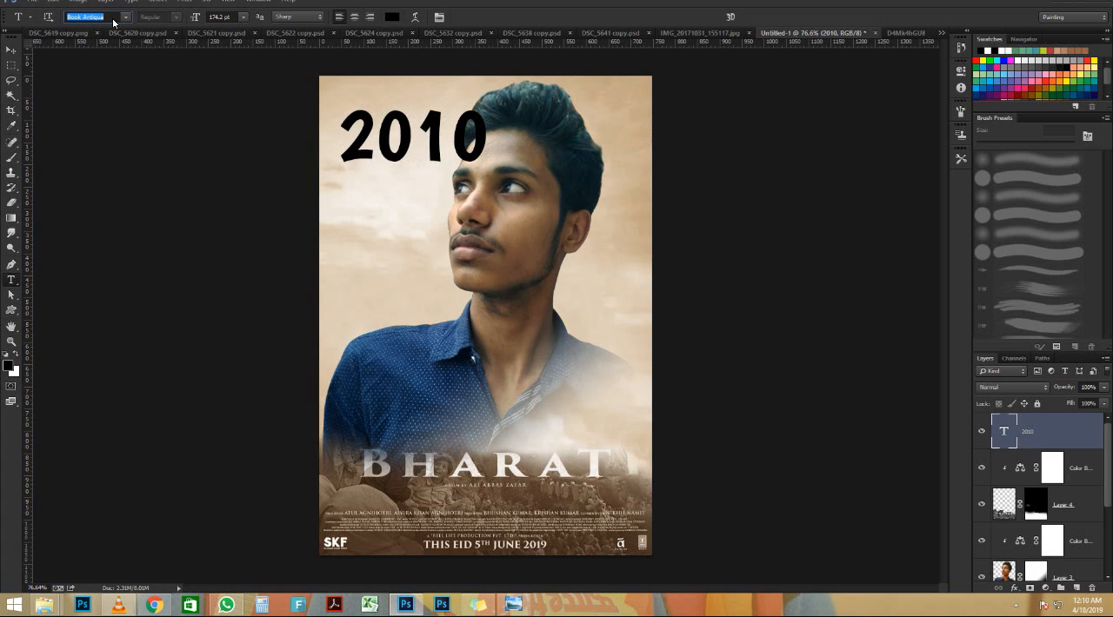
key(Down)
key(Down)
key(Down)
key(Down)
key(Down)
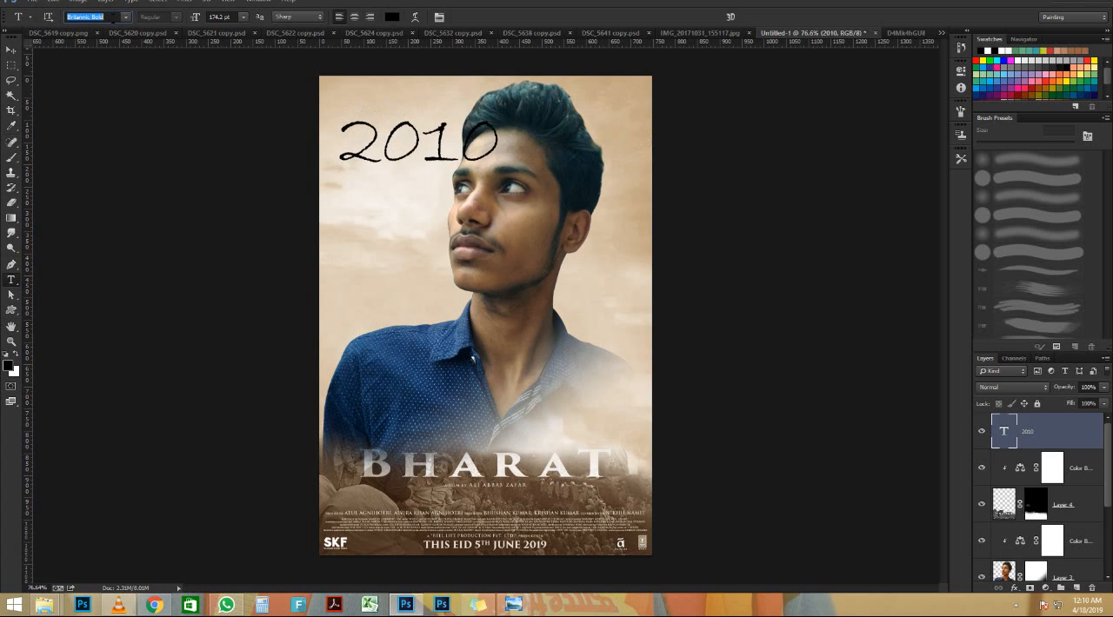
key(Down)
key(Down)
key(Down)
key(Down)
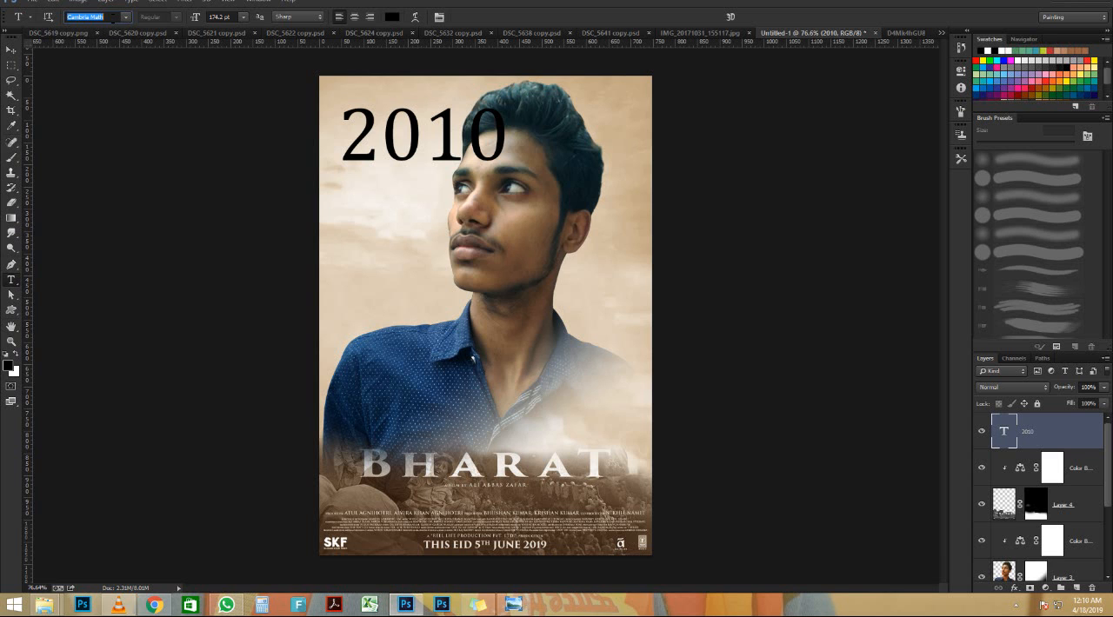
Check the 2010 lettering on the original poster again and try fonts up to Century Gothic on the text
click(522, 605)
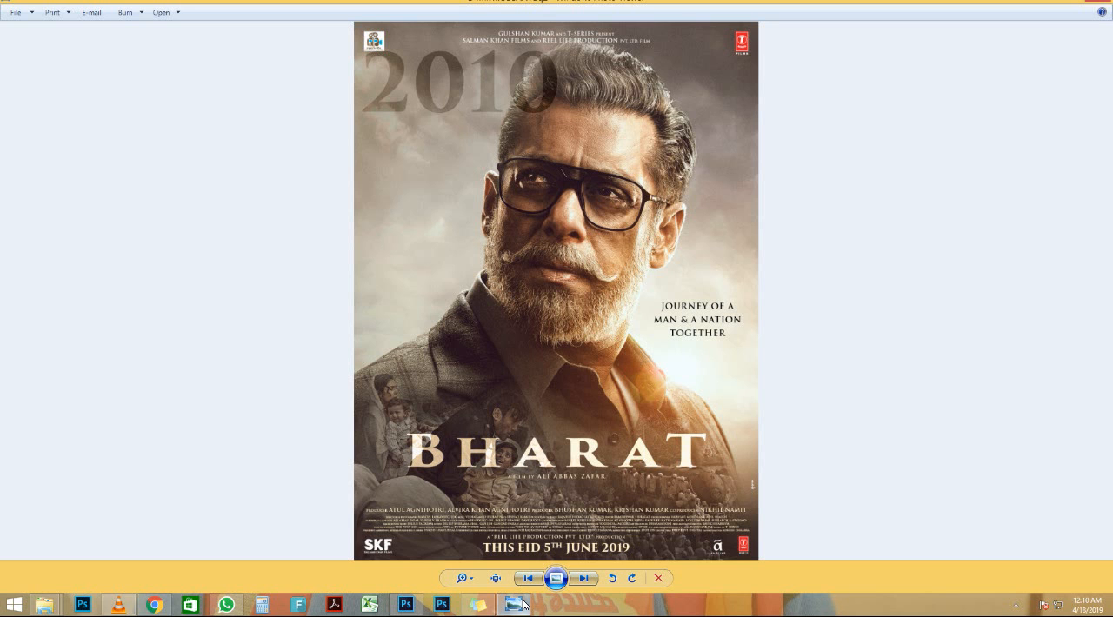
click(522, 604)
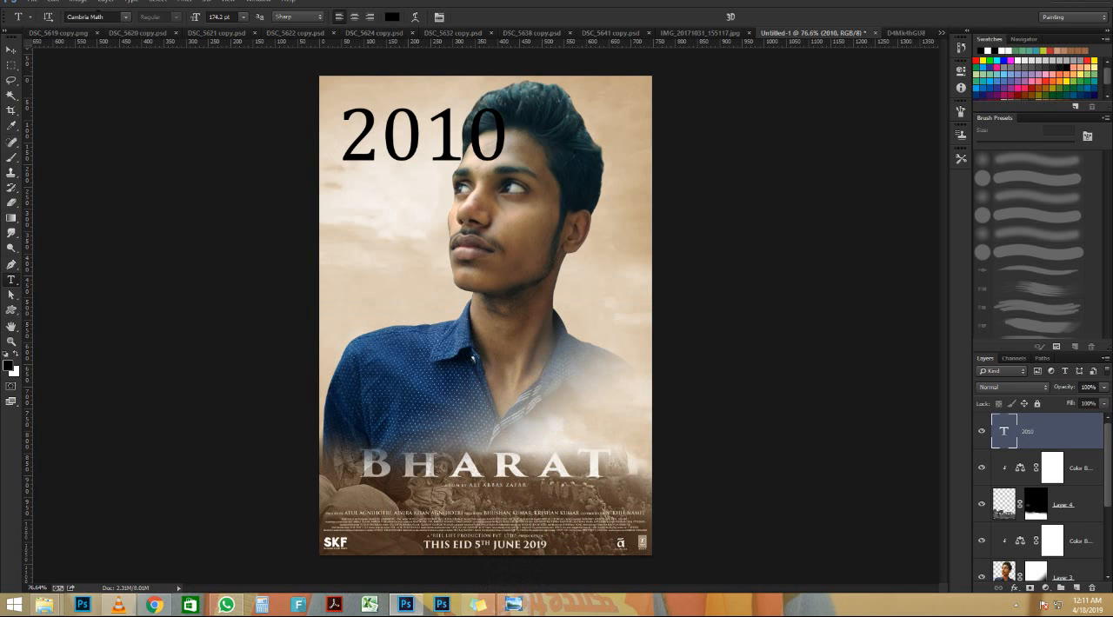
click(99, 18)
scroll(99, 19, up, 5)
scroll(99, 18, down, 4)
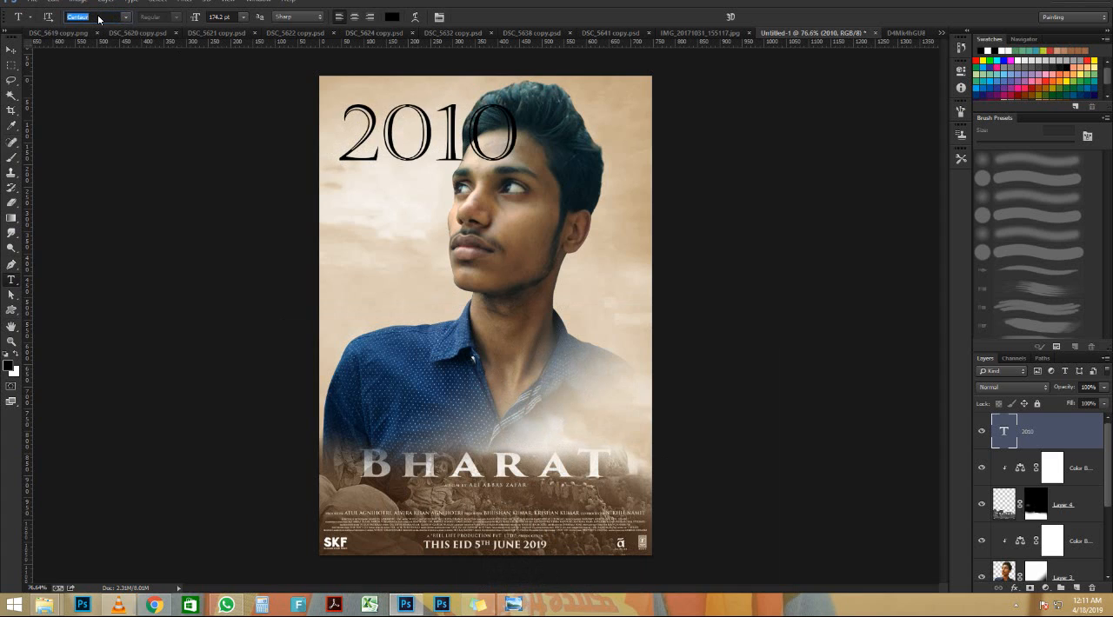
scroll(98, 17, up, 1)
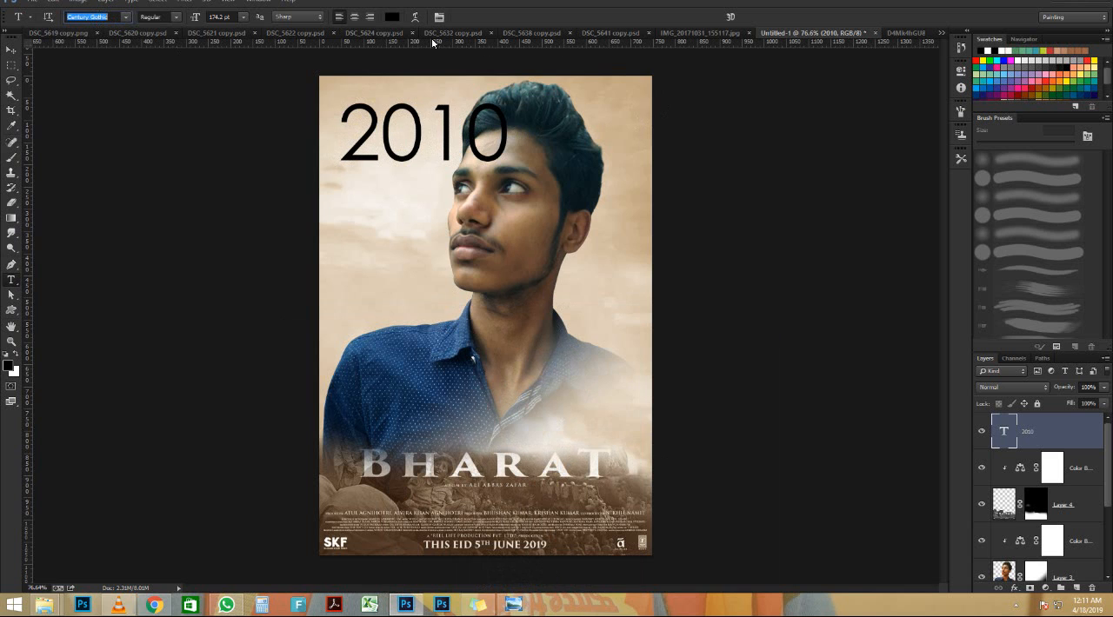
click(513, 605)
click(514, 605)
Set the font of the 2010 text to Contra
click(91, 17)
key(Down)
key(Down)
key(Down)
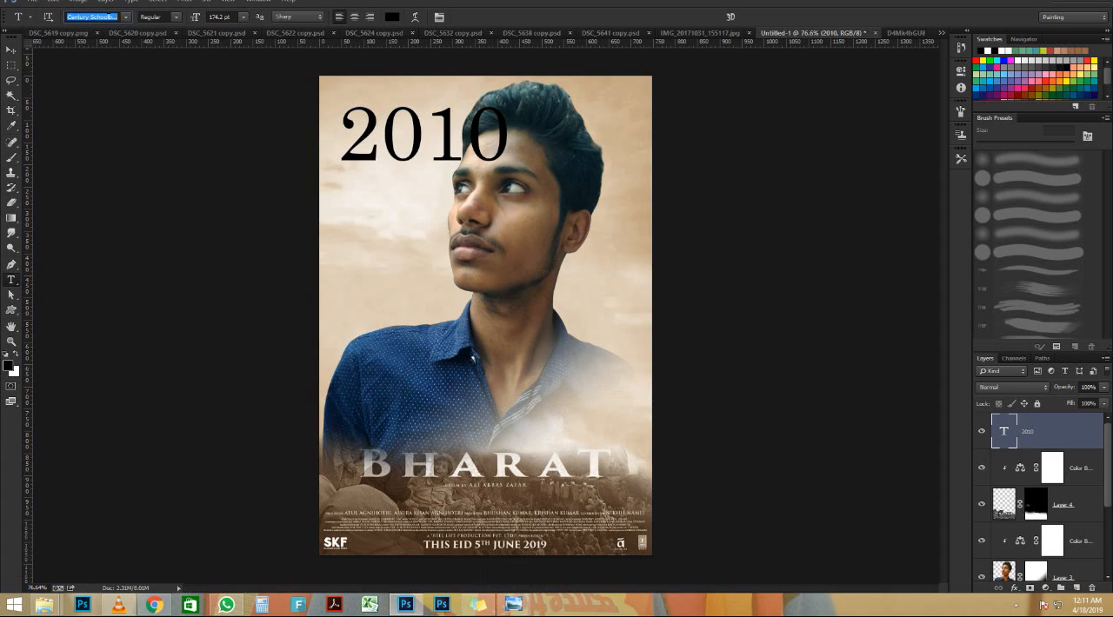
key(Down)
key(Down)
key(Down)
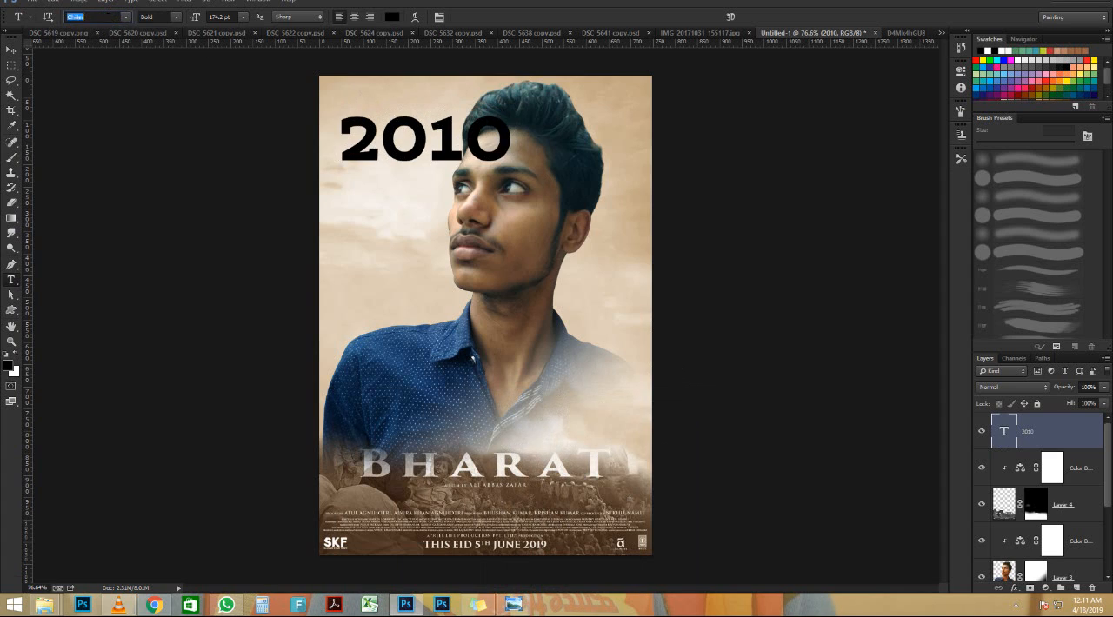
key(Down)
key(Down)
key(Down)
key(Down)
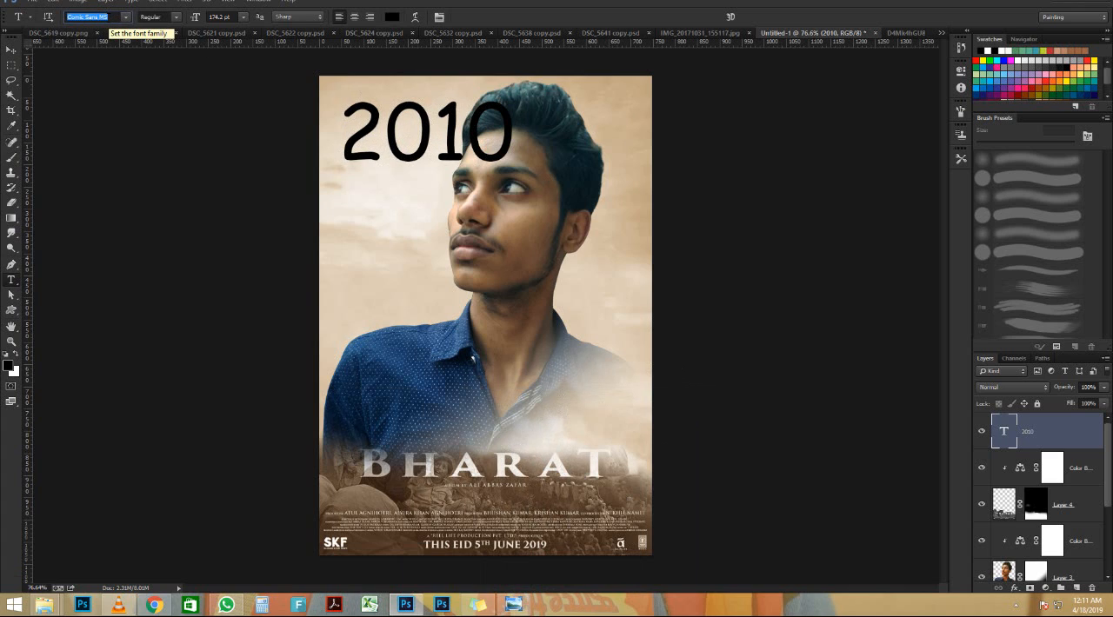
key(Down)
key(Down)
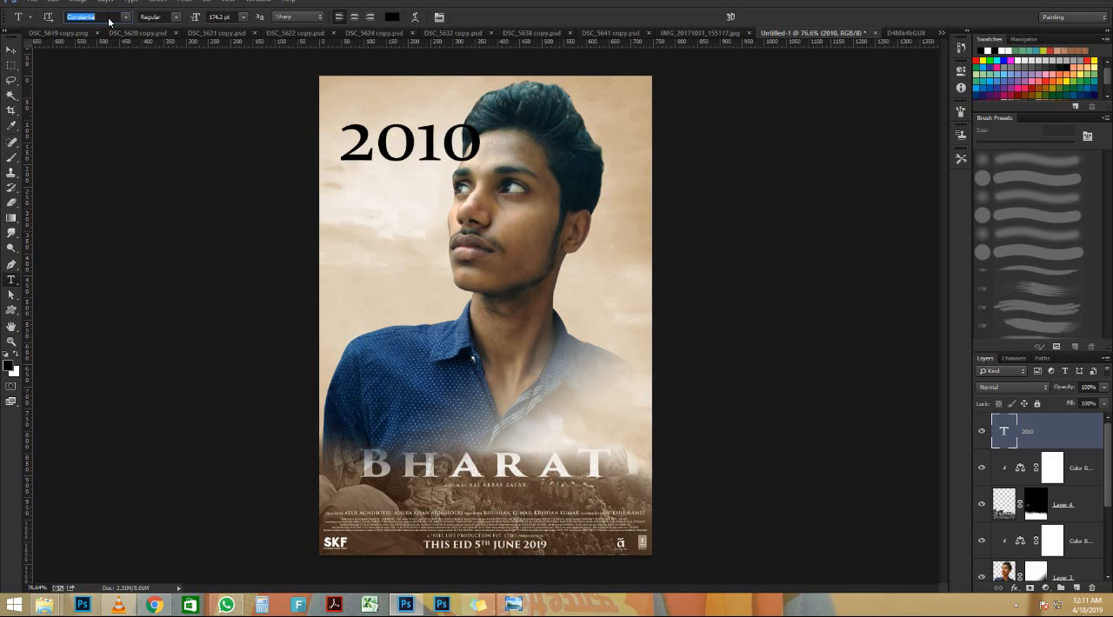
key(Down)
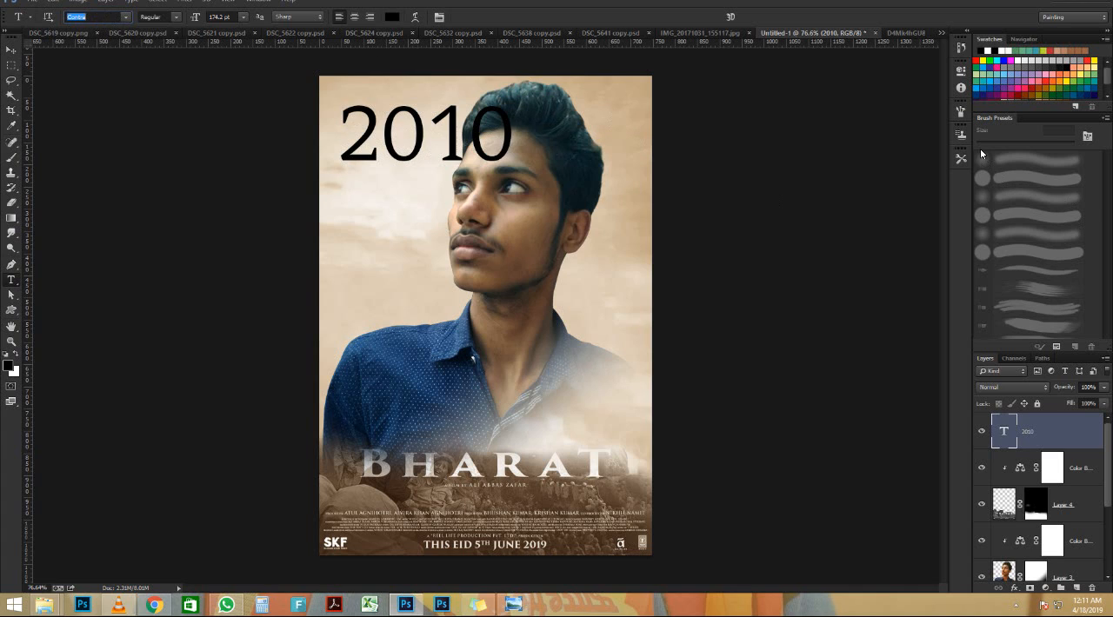
Apply faux bold to the whole 2010 text
click(961, 112)
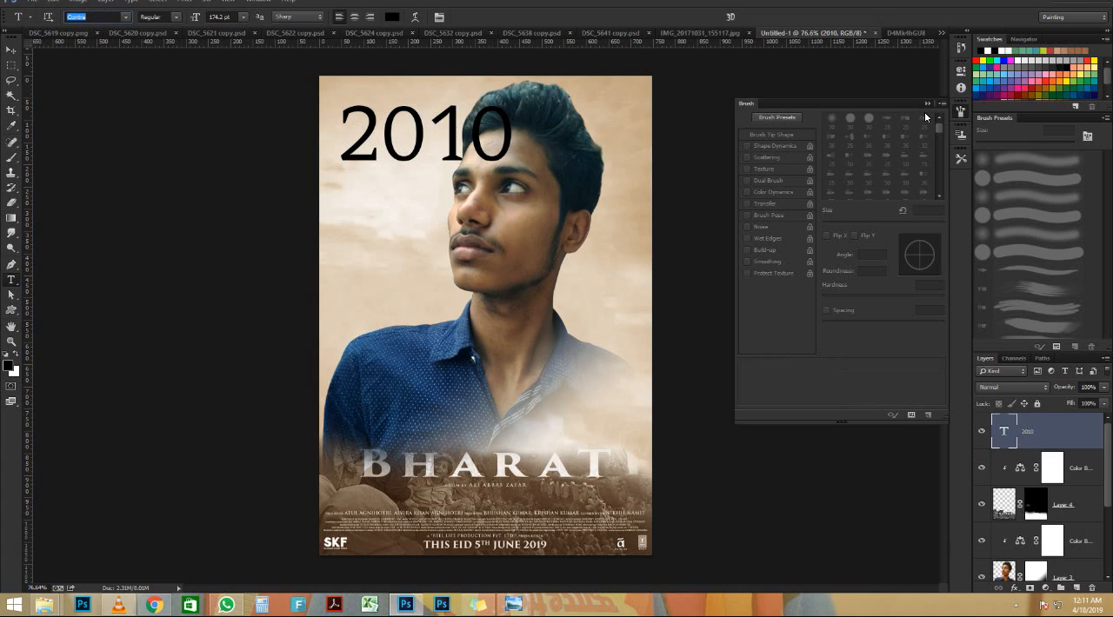
click(961, 111)
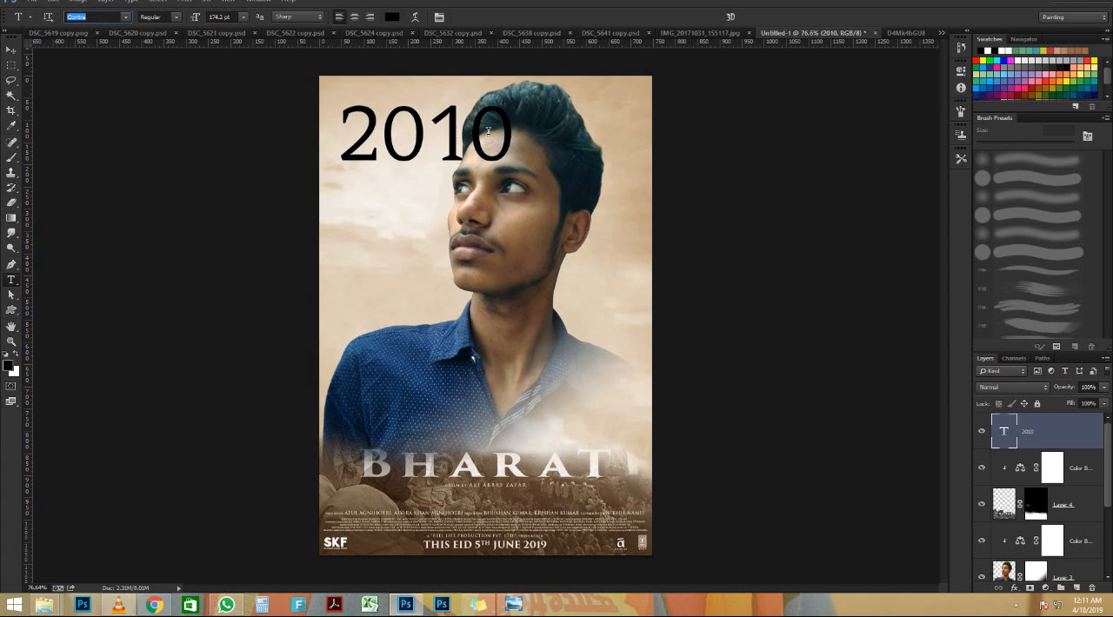
double_click(487, 132)
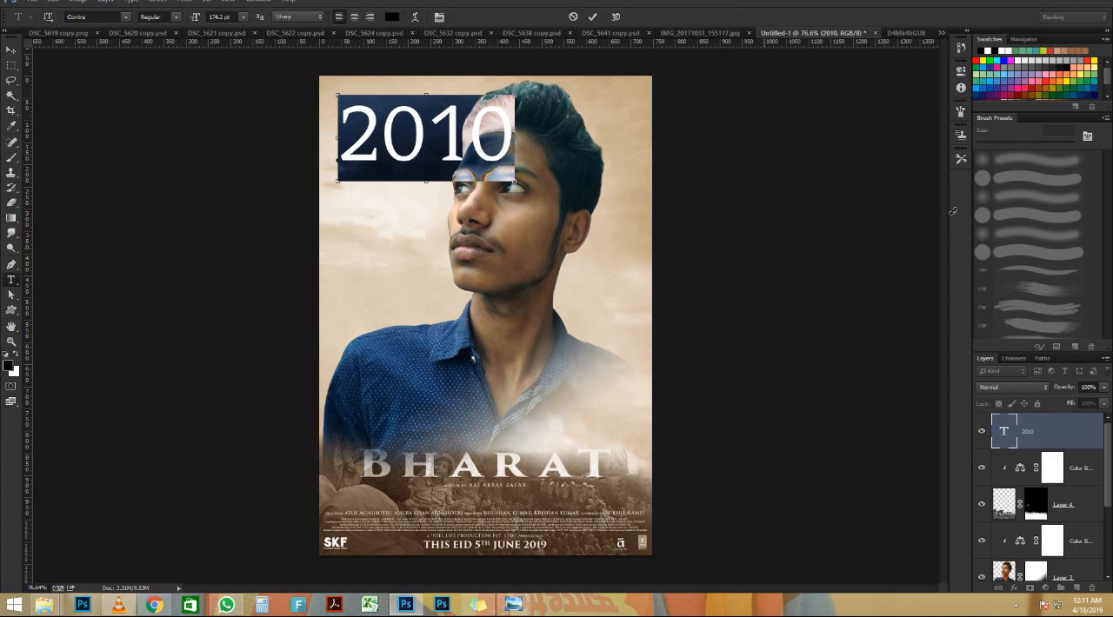
key(ctrl+t)
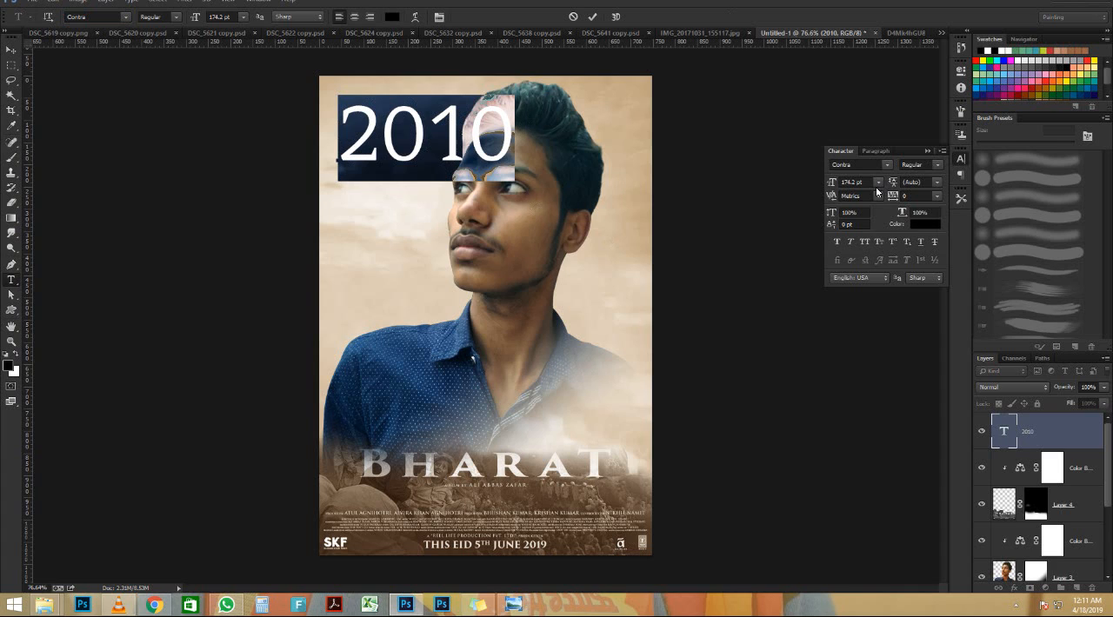
click(838, 241)
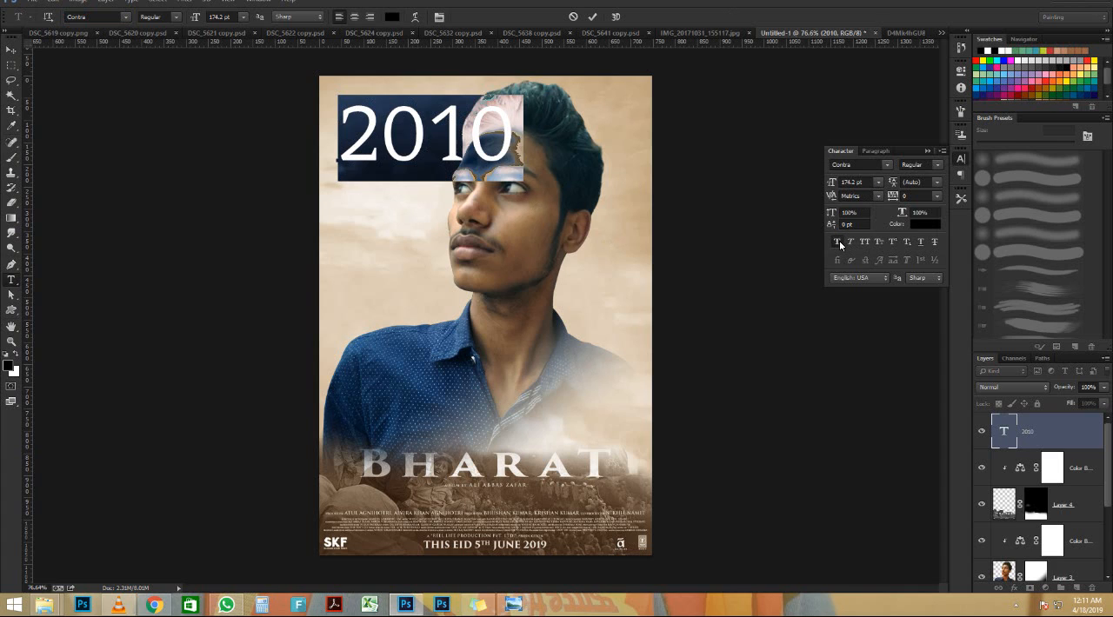
click(928, 152)
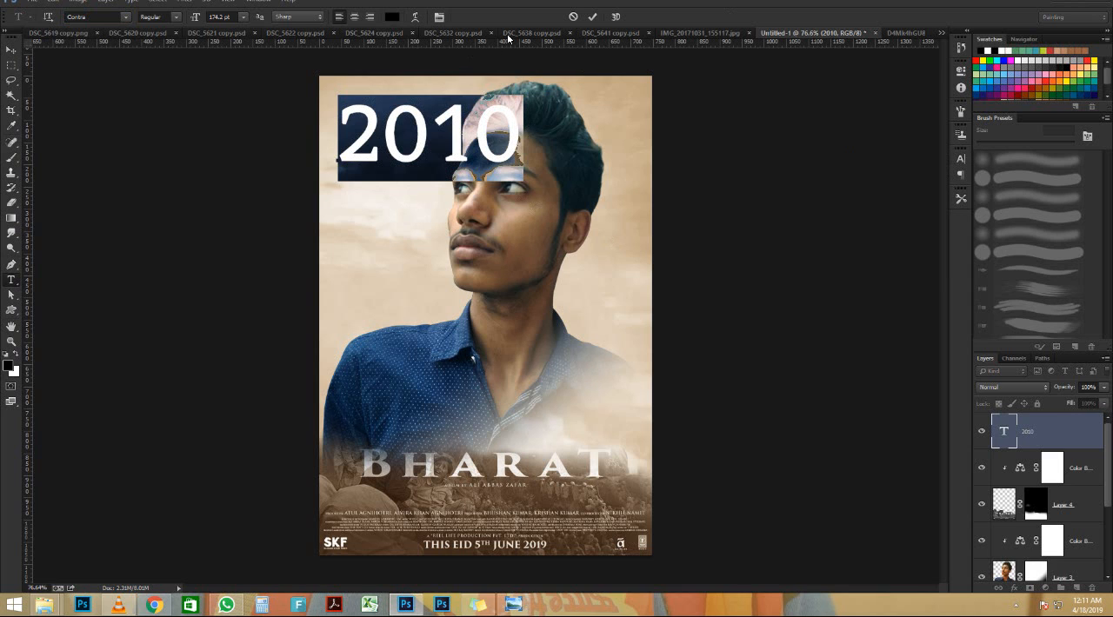
click(592, 16)
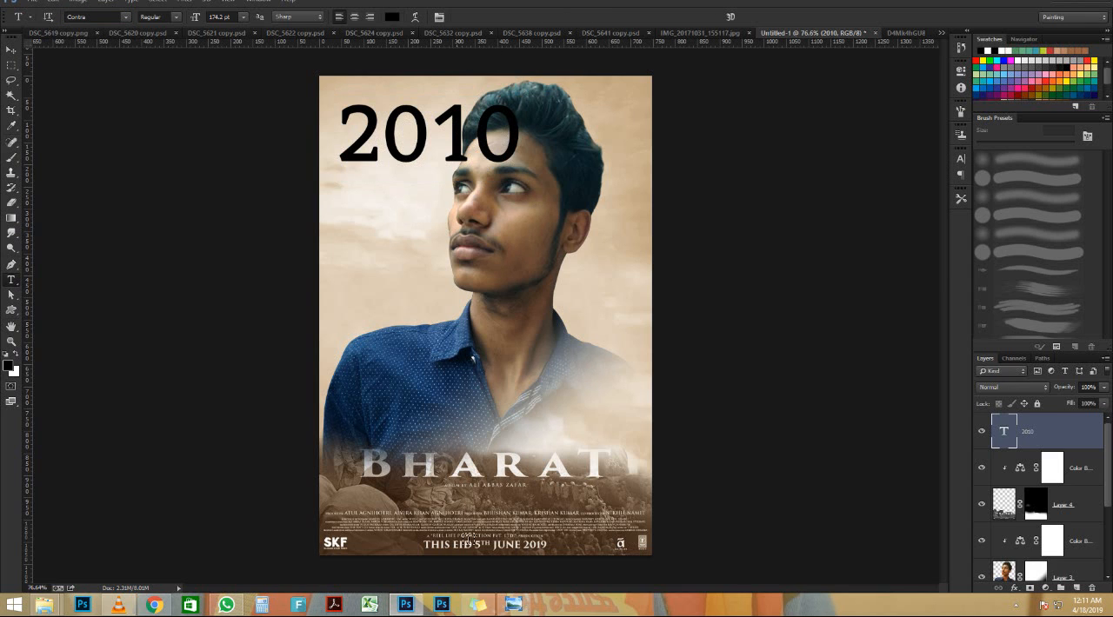
Check the original poster's faded year lettering and lower the 2010 text layer's opacity to 49%
click(517, 609)
click(515, 606)
drag(1054, 390, 1033, 382)
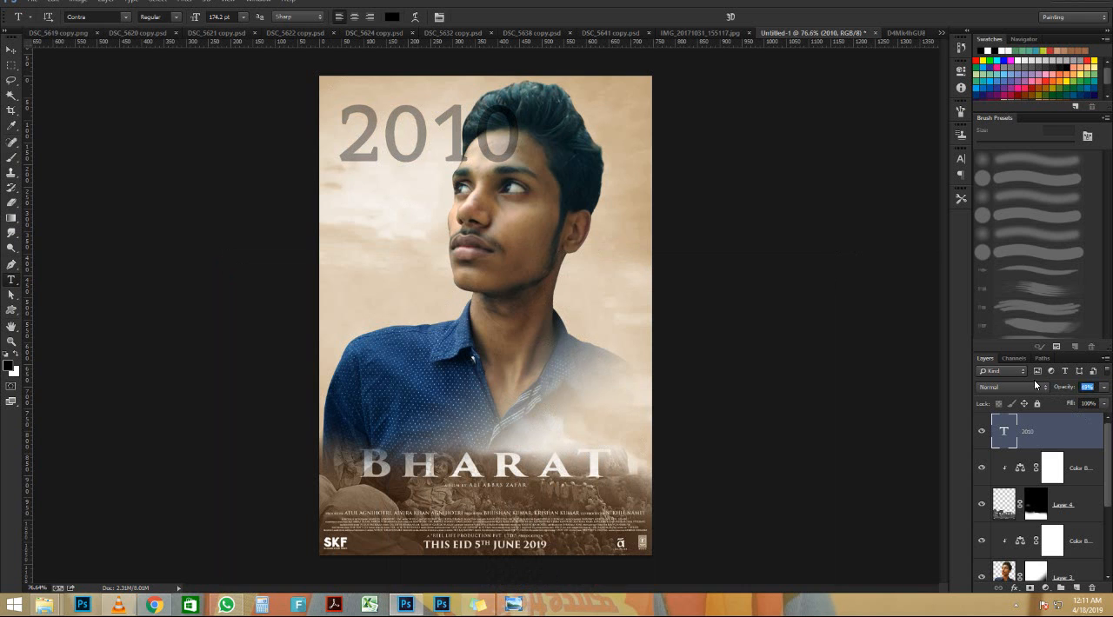
Scale the 2010 text down to about 83.5% and place it in the sky, its last digit overlapping the man's forehead
scroll(499, 138, up, 8)
scroll(504, 123, down, 6)
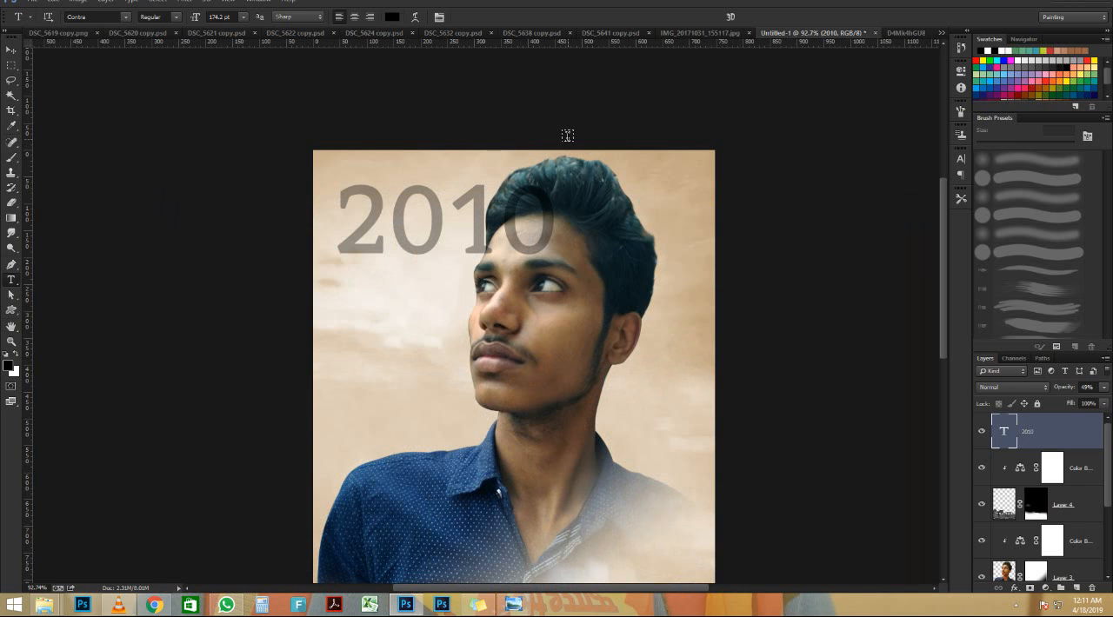
scroll(567, 135, up, 1)
key(ctrl+t)
drag(559, 295, 526, 256)
drag(473, 220, 463, 234)
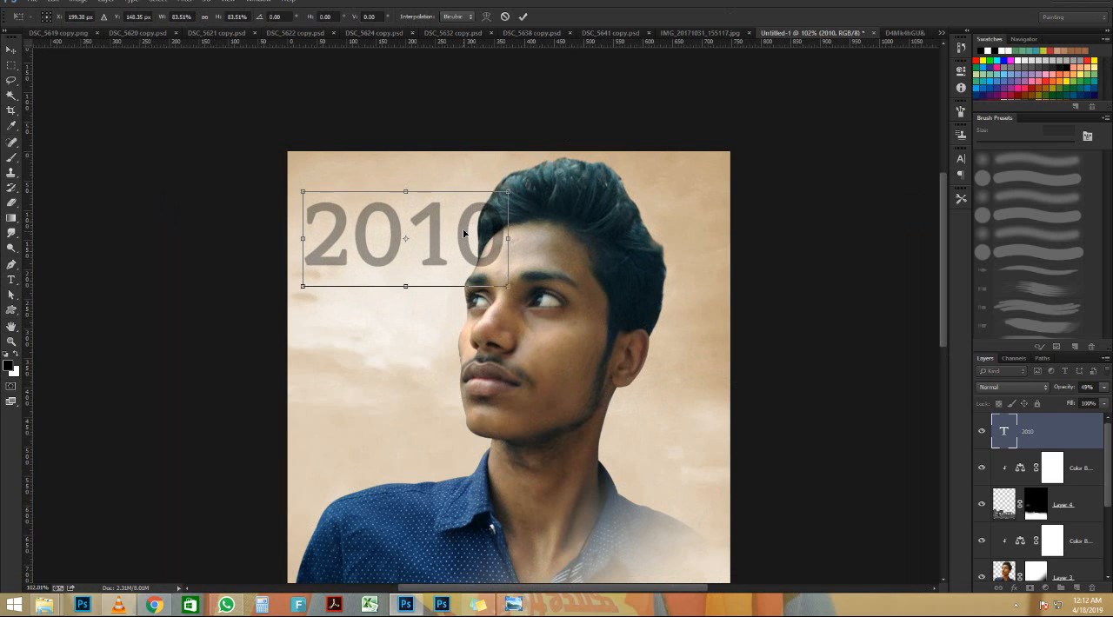
key(Return)
Compare the size, position and transparency of the 2010 text with the original poster, examining the composition as a whole and up close
scroll(473, 208, down, 4)
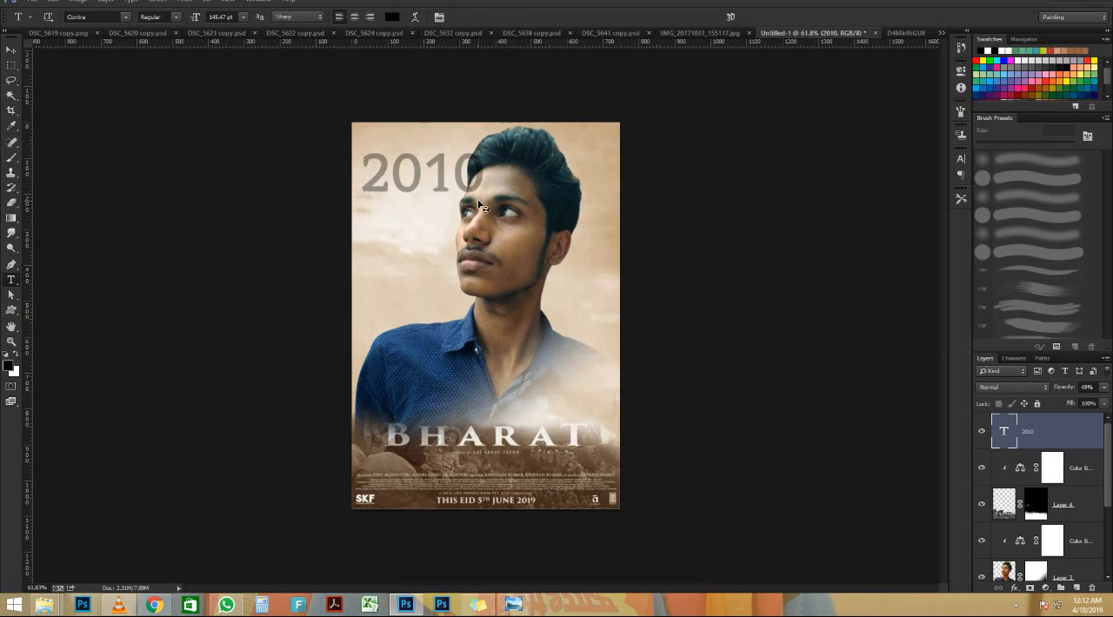
scroll(478, 205, up, 1)
click(525, 603)
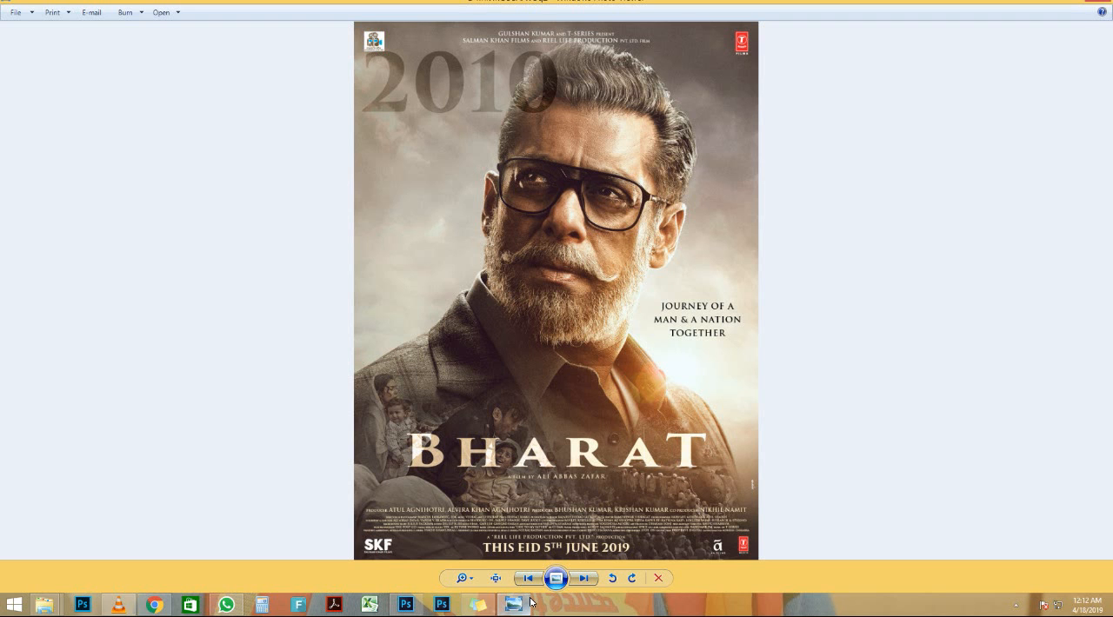
click(528, 602)
scroll(582, 113, up, 3)
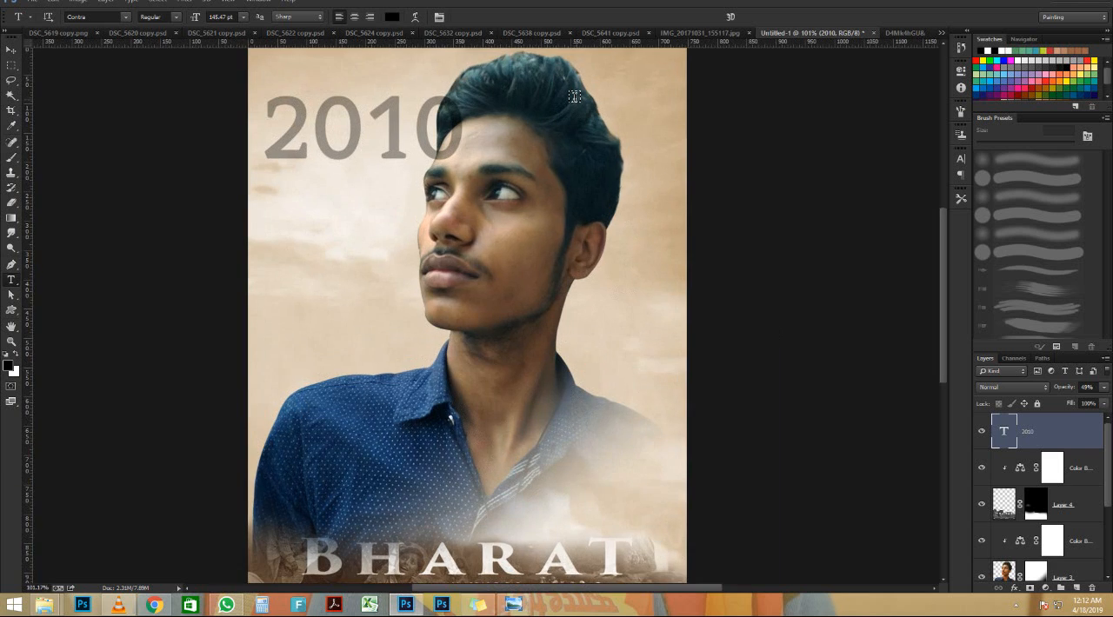
scroll(574, 95, up, 2)
scroll(570, 105, down, 3)
key(v)
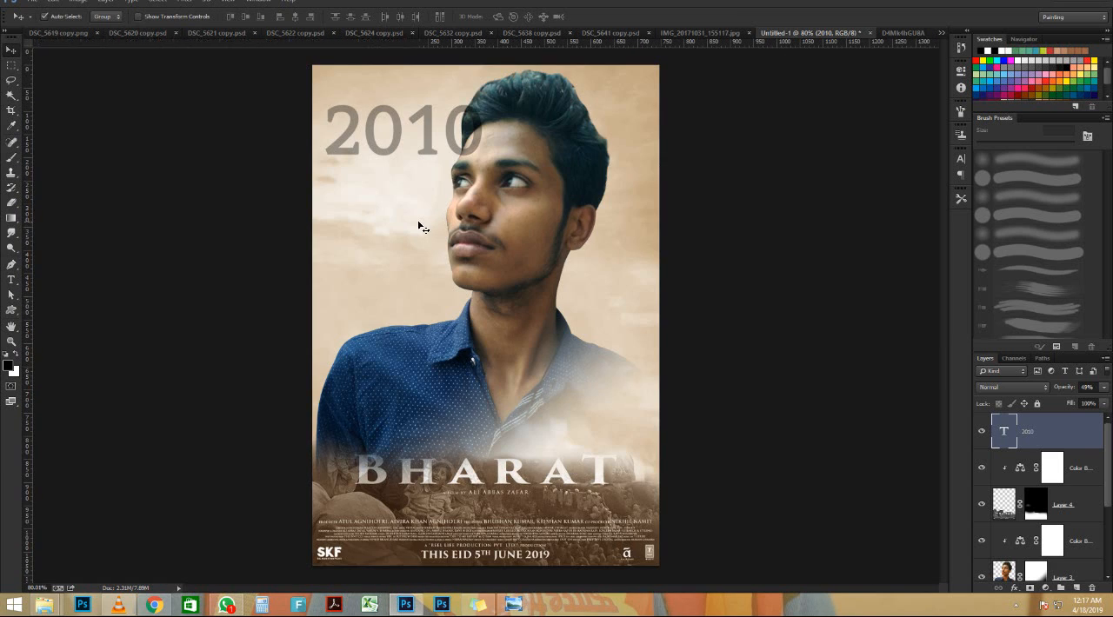